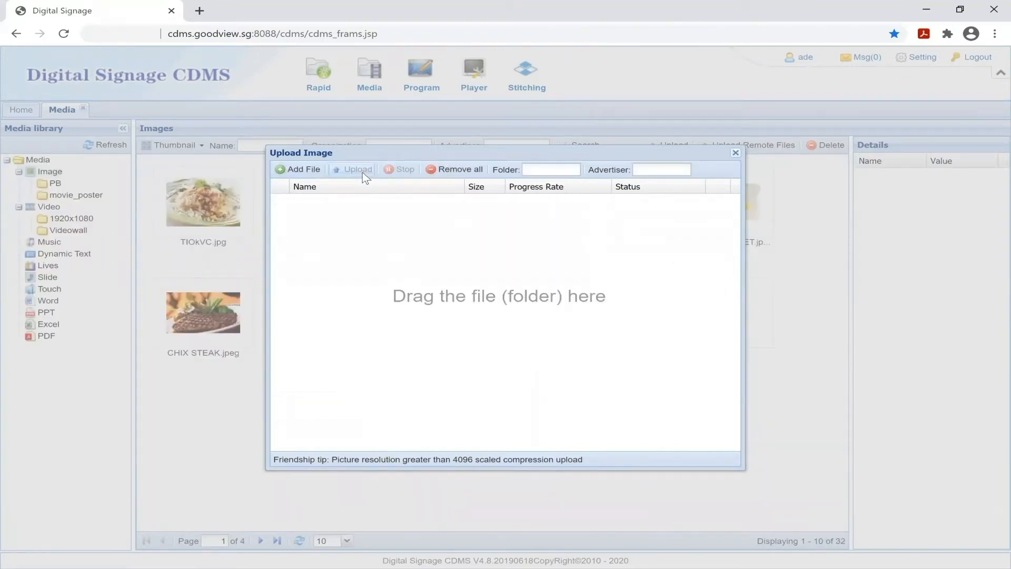
Upload the videos DaVinciGourmet_New Brand Video and LE EPIC STEAK HEAVEN to the Video section of the media library
{"action": "left_click", "coordinate": [737, 154]}
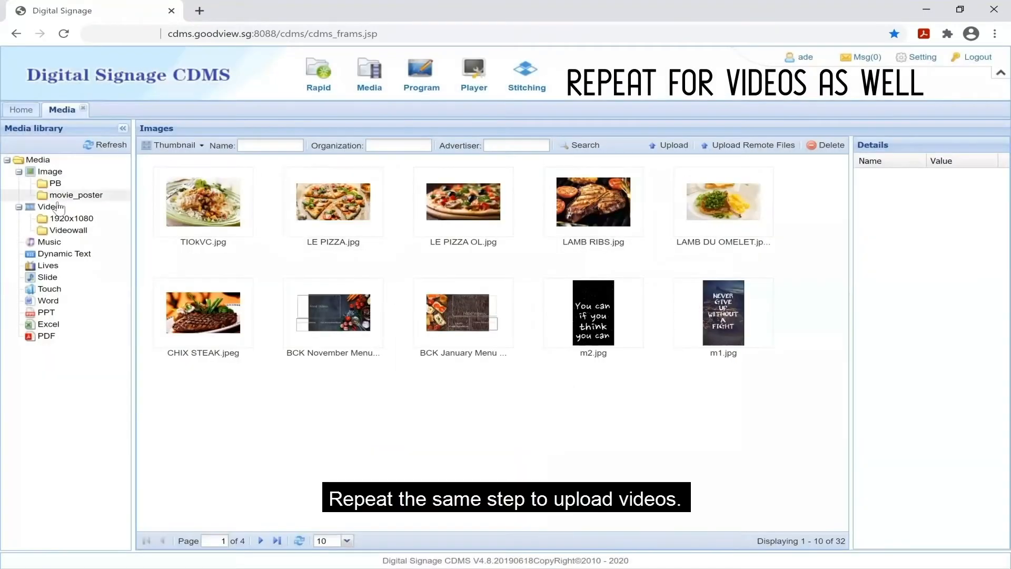
{"action": "left_click", "coordinate": [59, 207]}
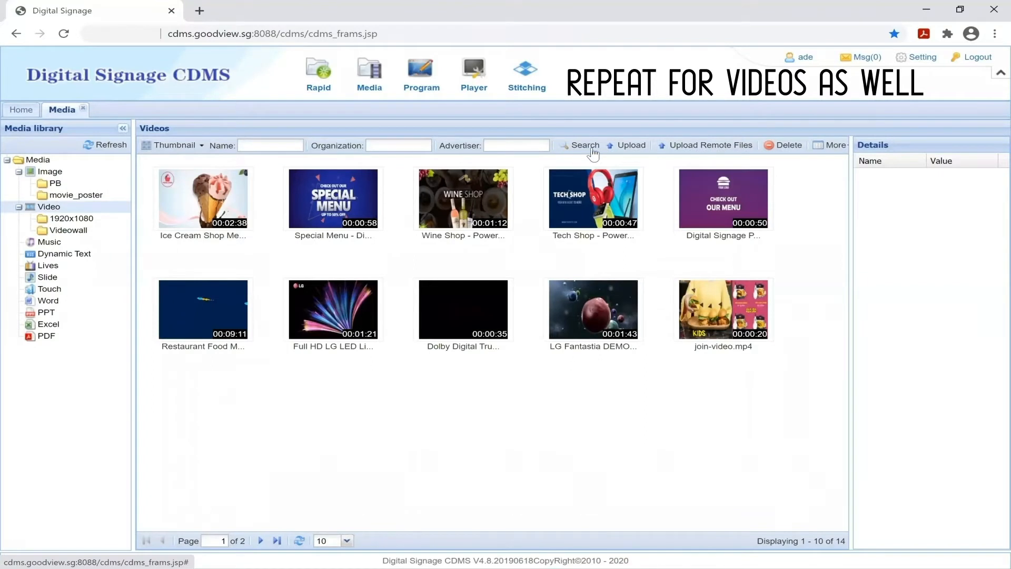
{"action": "left_click", "coordinate": [626, 146]}
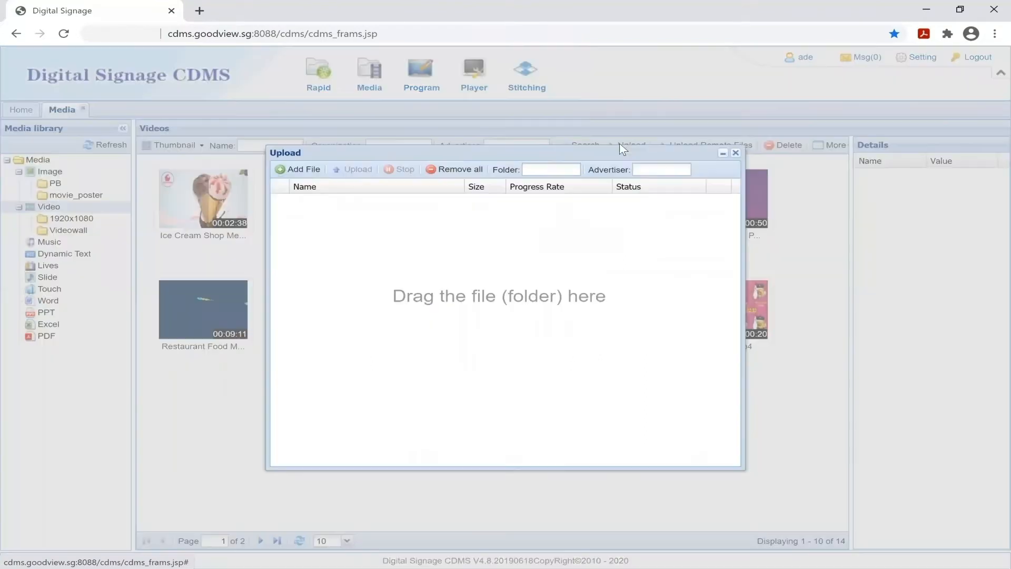
{"action": "left_click", "coordinate": [316, 169]}
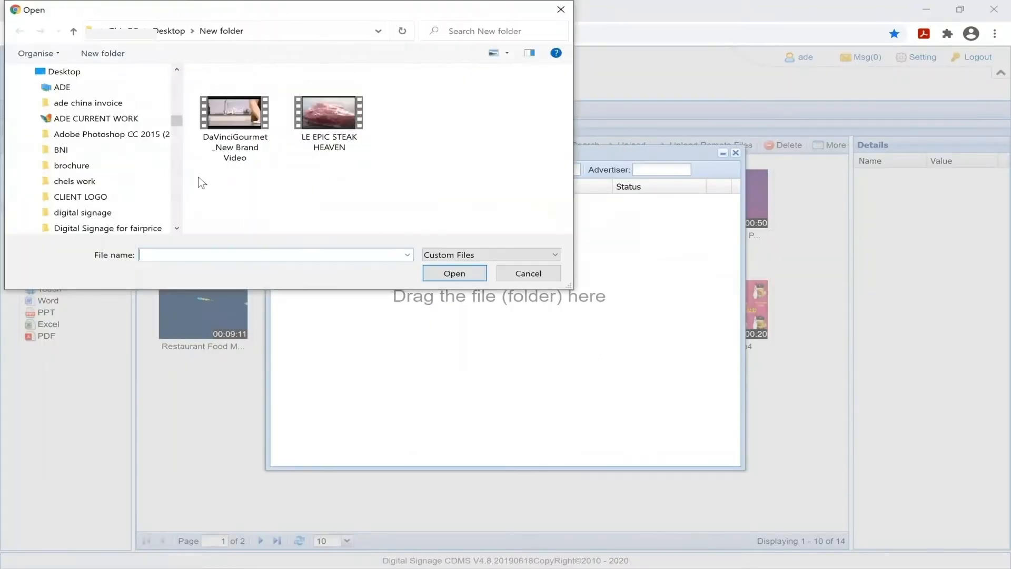
{"action": "left_click_drag", "start_coordinate": [217, 172], "coordinate": [388, 117]}
{"action": "left_click", "coordinate": [455, 275]}
{"action": "left_click", "coordinate": [362, 172]}
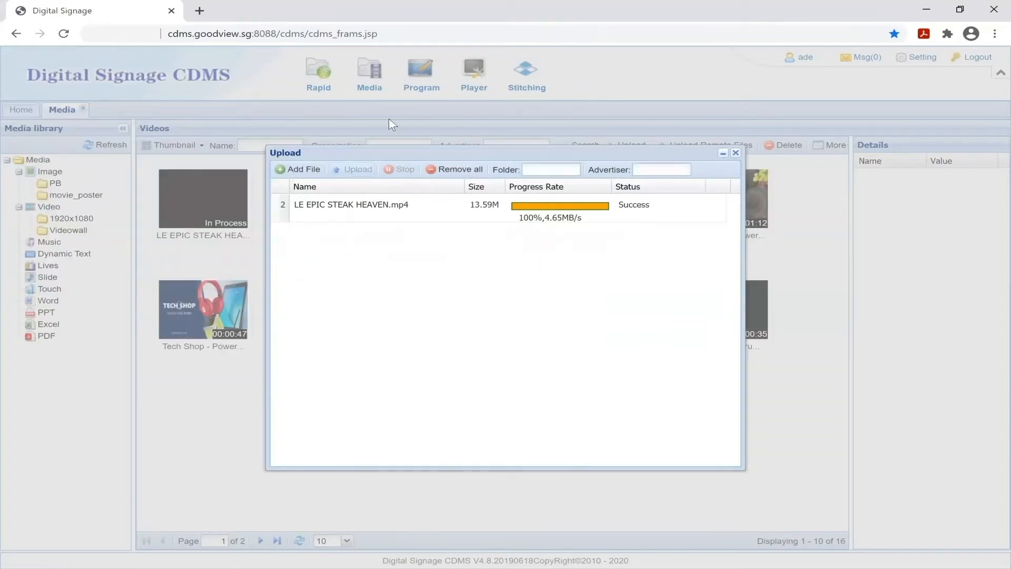
{"action": "left_click", "coordinate": [736, 153]}
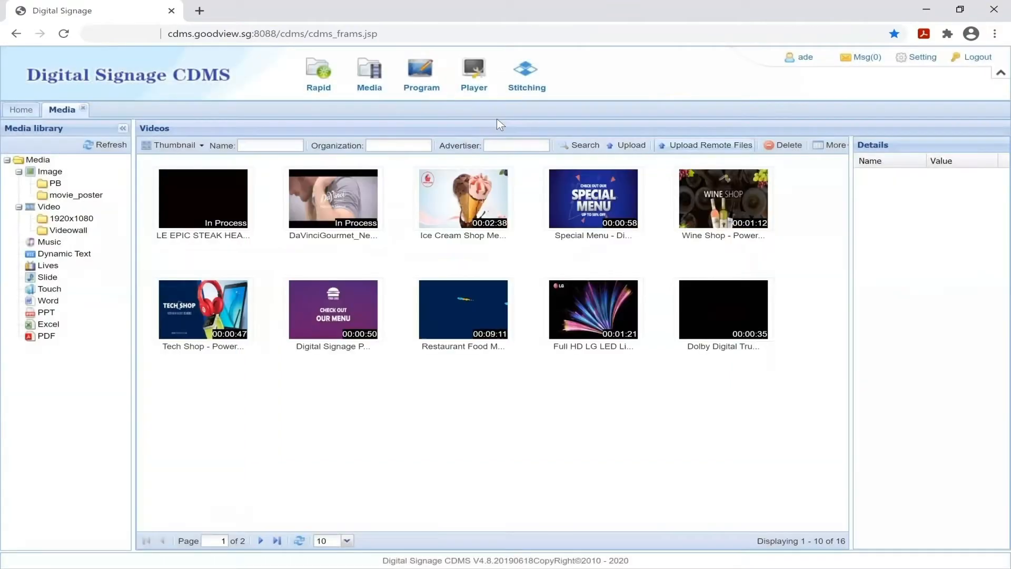
Create a new user template named LETS DO THIS with a resolution of 1920x1080
{"action": "left_click", "coordinate": [416, 87]}
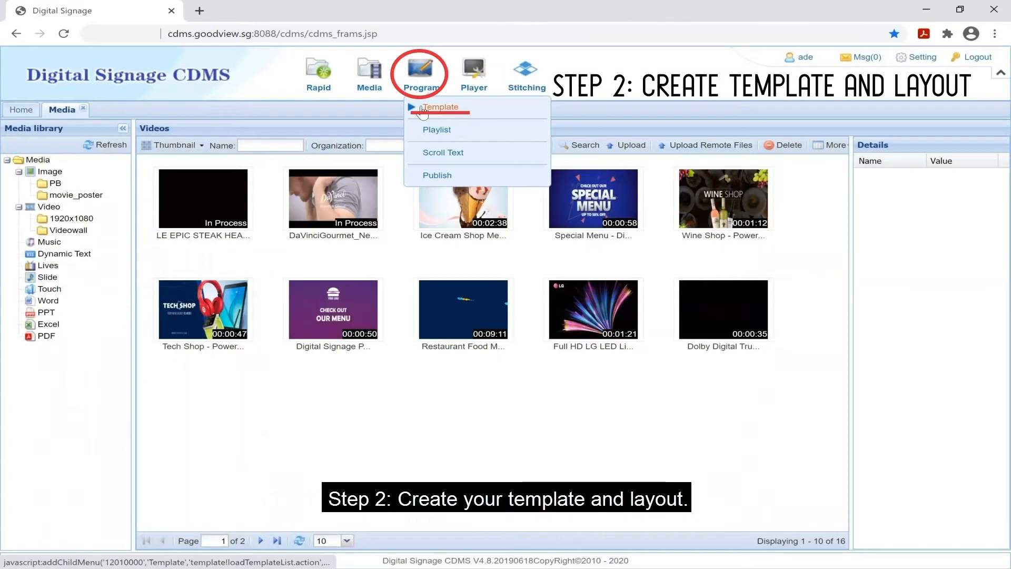
{"action": "left_click", "coordinate": [423, 111]}
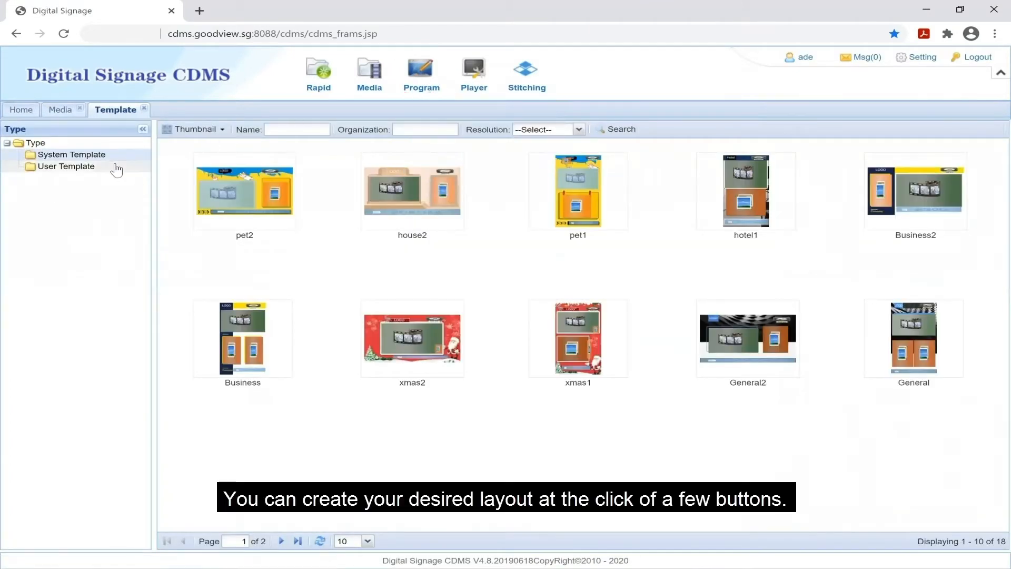
{"action": "left_click", "coordinate": [116, 167]}
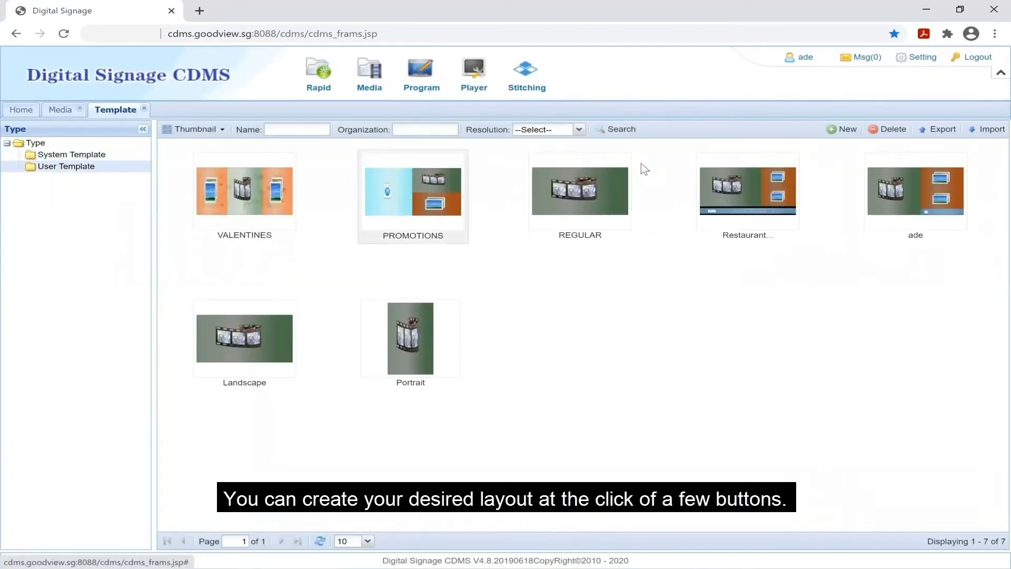
{"action": "left_click", "coordinate": [843, 132]}
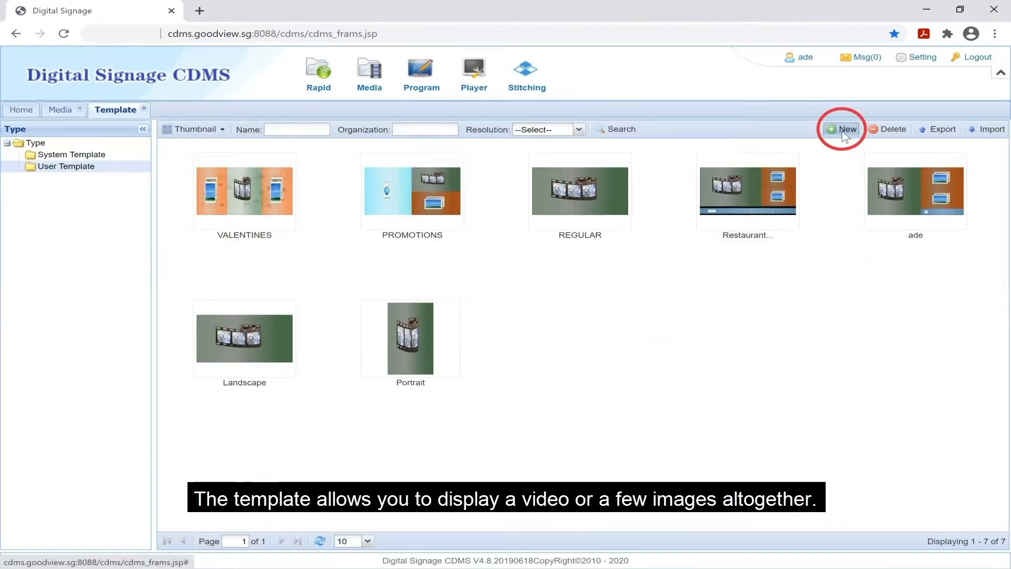
{"action": "left_click", "coordinate": [532, 262]}
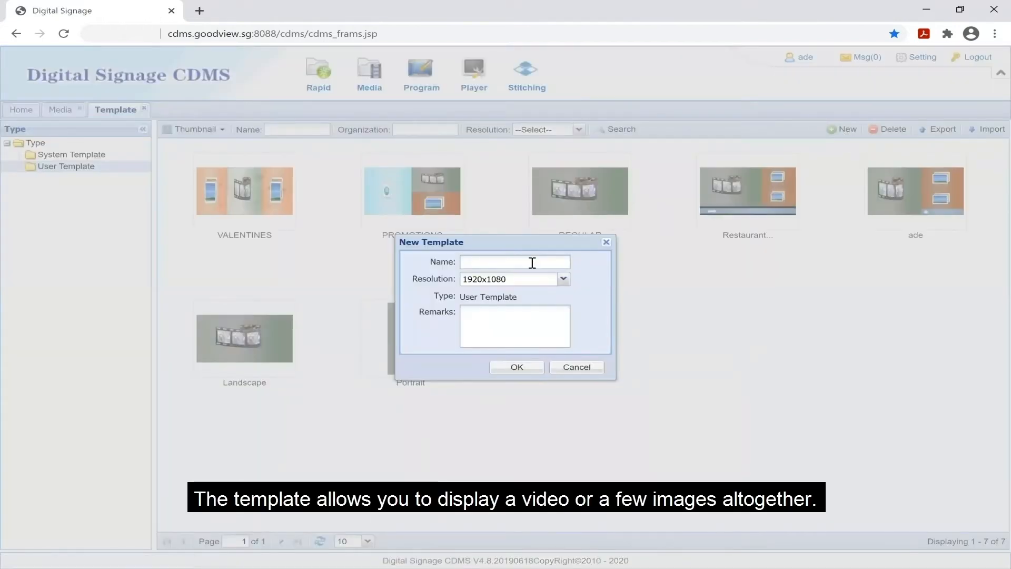
{"action": "type", "text": "LETS DO THIS"}
{"action": "left_click", "coordinate": [518, 368]}
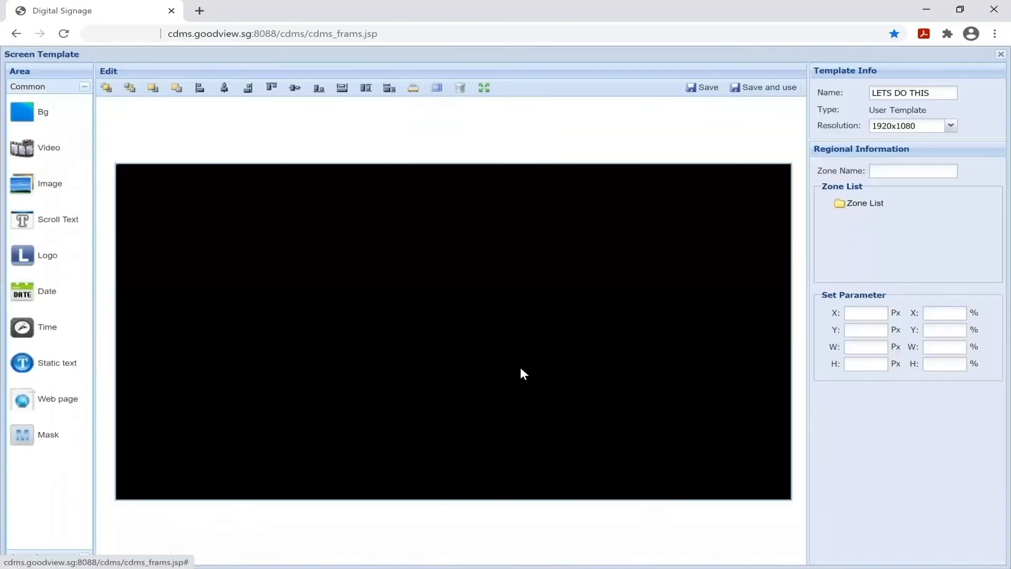
Add a background to the template using the BCK November Menu picture
{"action": "left_click_drag", "start_coordinate": [40, 126], "coordinate": [136, 184]}
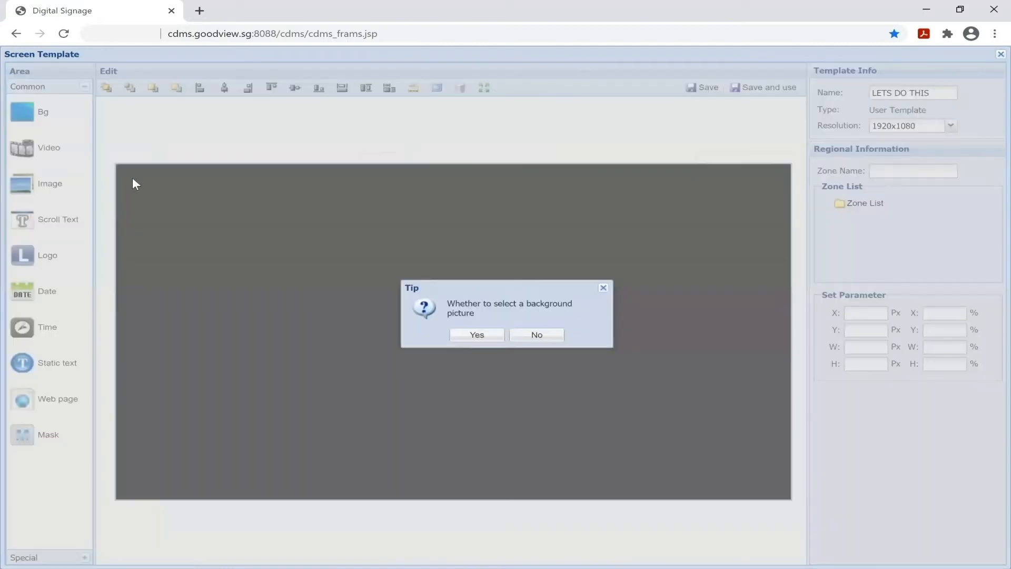
{"action": "left_click", "coordinate": [469, 335]}
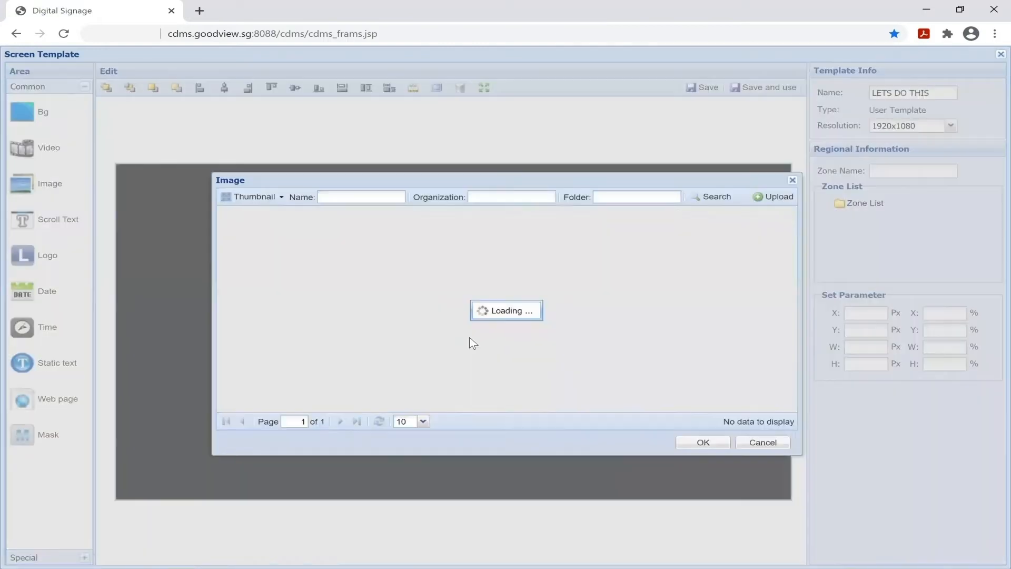
{"action": "left_click", "coordinate": [385, 346]}
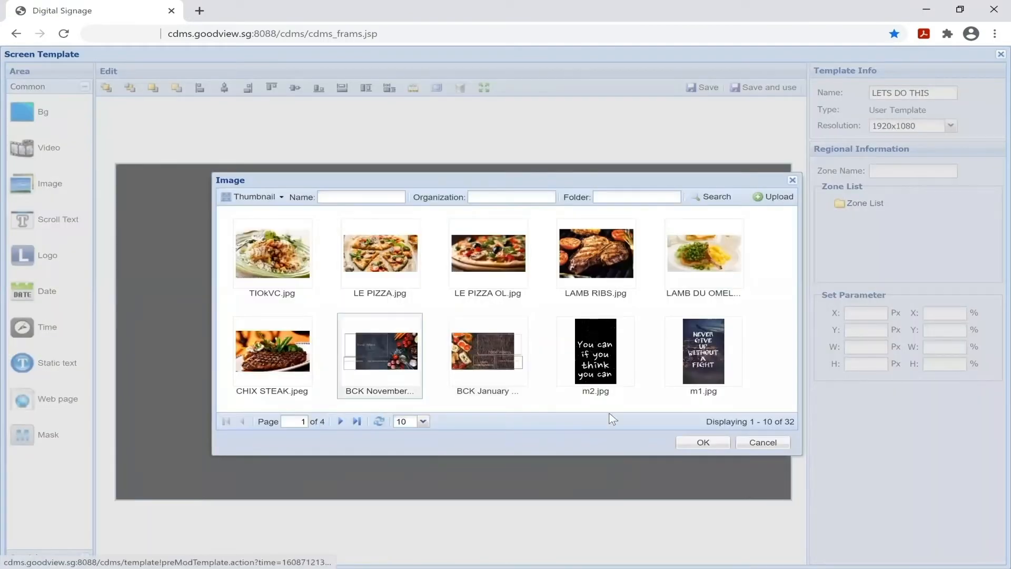
{"action": "left_click", "coordinate": [697, 442]}
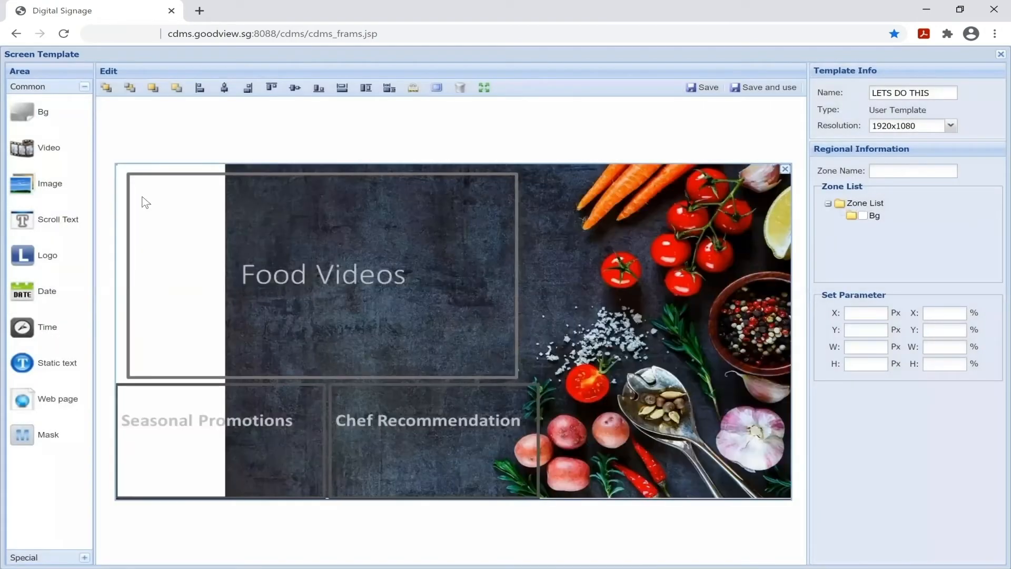
Add a video zone to the template and size it to cover the Food Videos frame
{"action": "mouse_move", "coordinate": [43, 156]}
{"action": "left_mouse_down"}
{"action": "mouse_move", "coordinate": [146, 192]}
{"action": "mouse_move", "coordinate": [119, 187]}
{"action": "left_mouse_up"}
{"action": "left_click_drag", "start_coordinate": [187, 215], "coordinate": [521, 381]}
{"action": "left_click", "coordinate": [245, 432]}
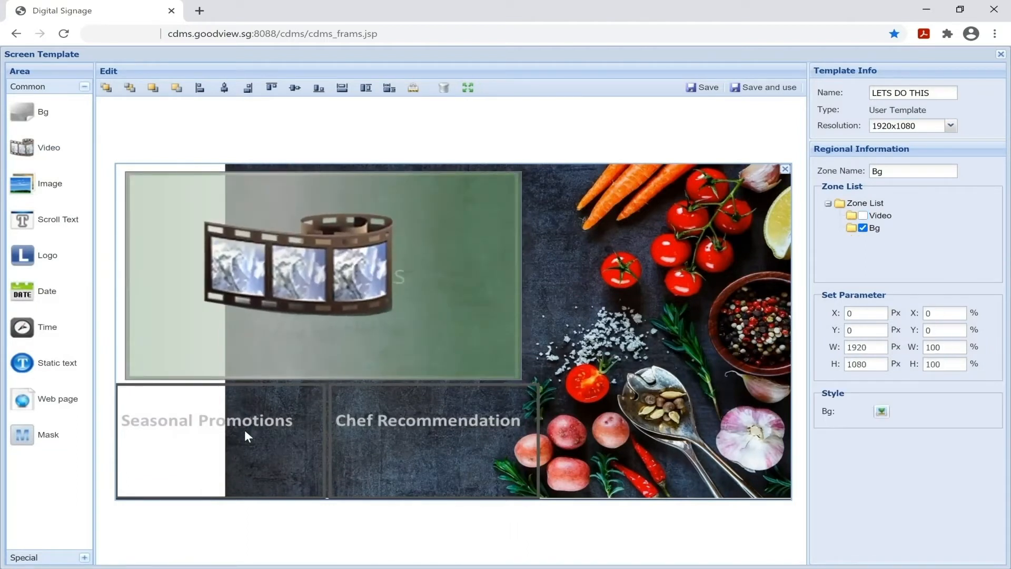
Cover the Seasonal Promotions and Chef Recommendation boxes with image zones about 601 by 383 px and 597 by 389 px, and save the template for use
{"action": "left_click_drag", "start_coordinate": [22, 185], "coordinate": [127, 395]}
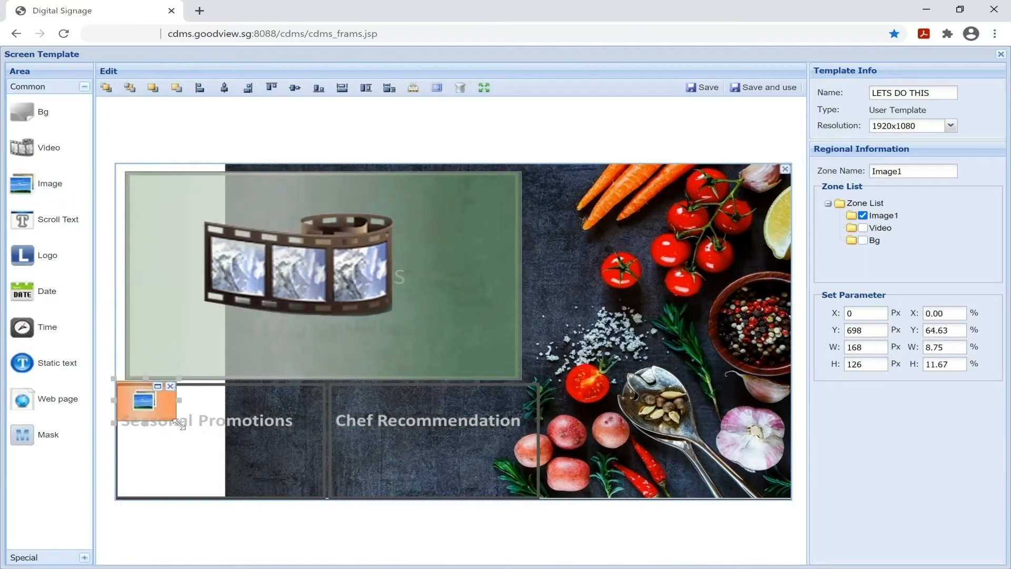
{"action": "left_click_drag", "start_coordinate": [247, 472], "coordinate": [328, 503]}
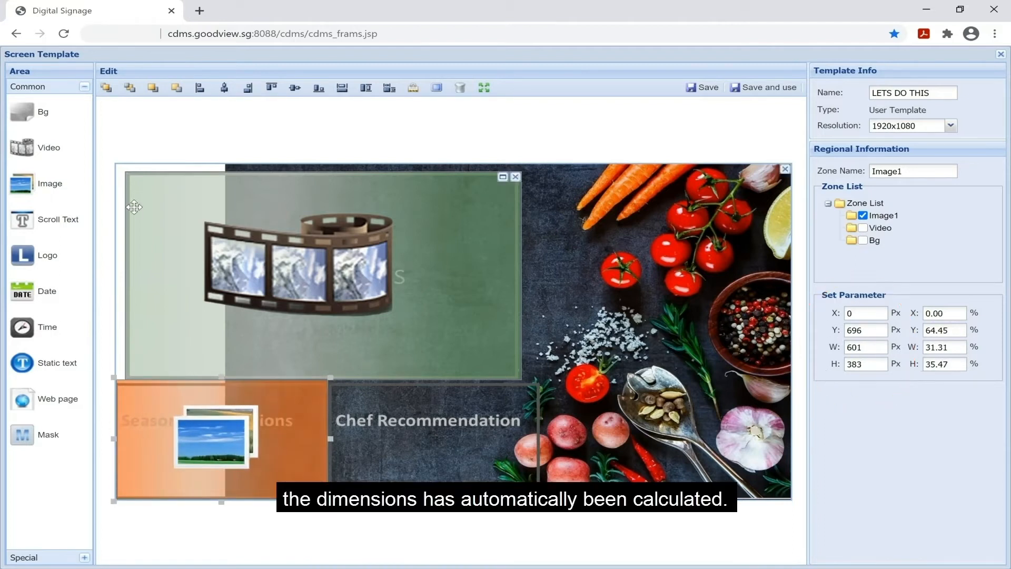
{"action": "left_click_drag", "start_coordinate": [24, 183], "coordinate": [337, 398]}
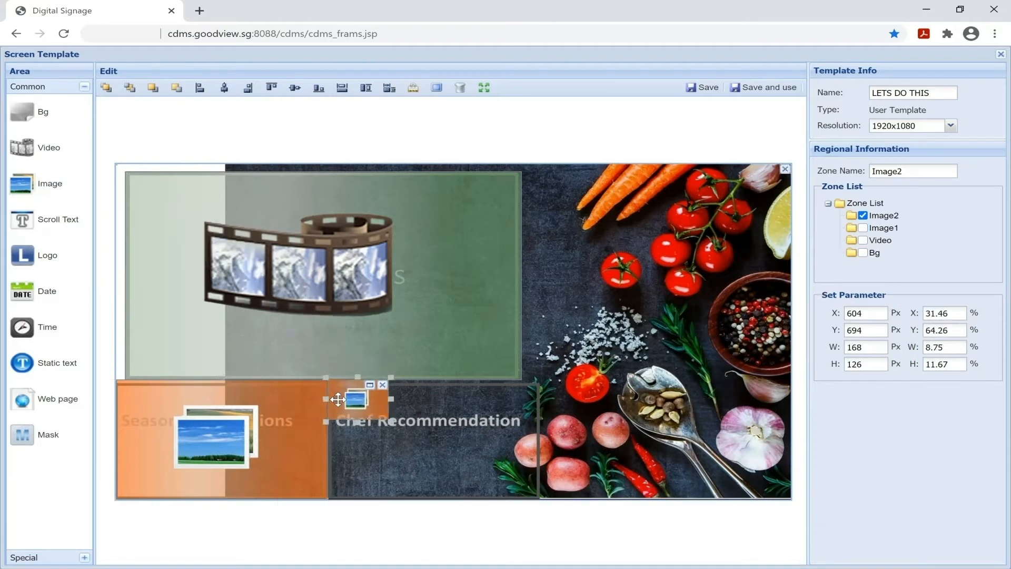
{"action": "left_click_drag", "start_coordinate": [391, 419], "coordinate": [542, 503]}
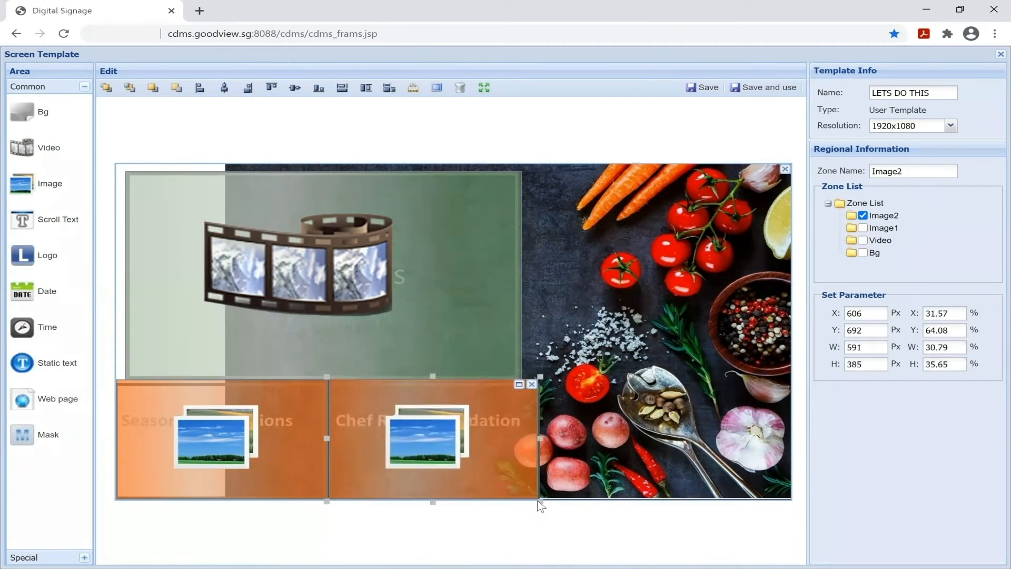
{"action": "left_click", "coordinate": [758, 92]}
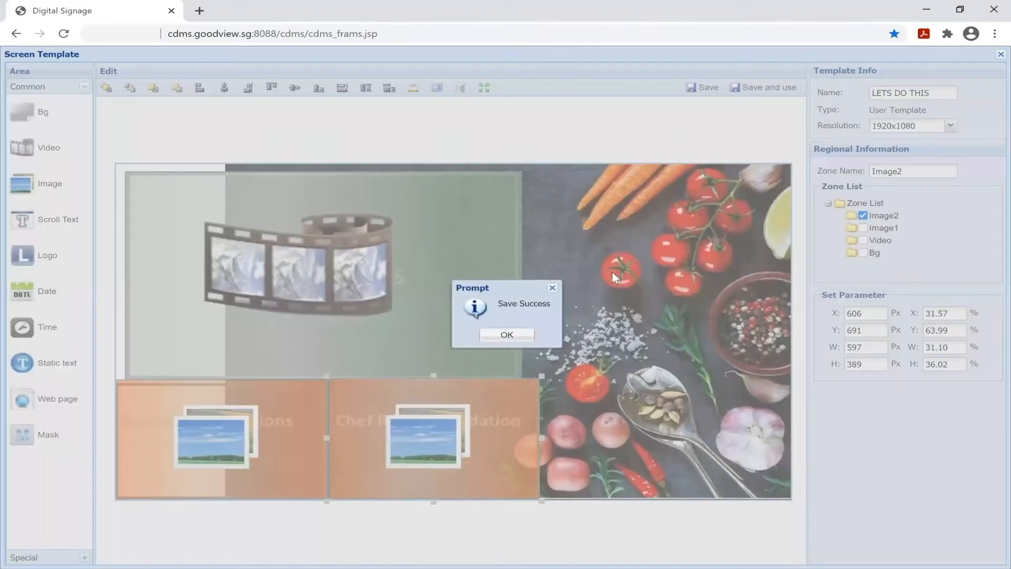
{"action": "left_click", "coordinate": [507, 335]}
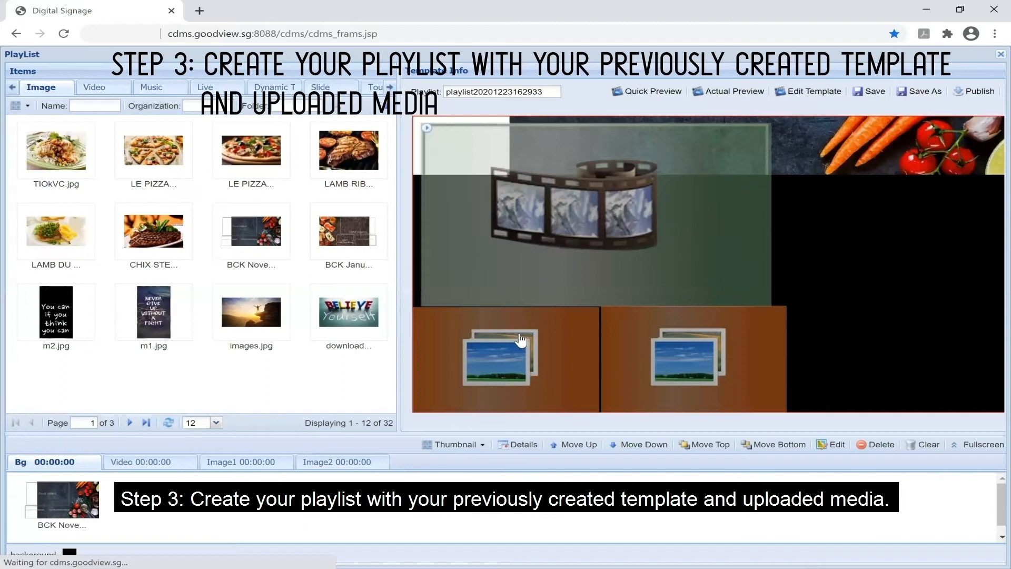
Add the LE EPIC STEAK HEAVEN and DaVinciGourmet videos to the playlist's video zone
{"action": "left_click", "coordinate": [532, 241]}
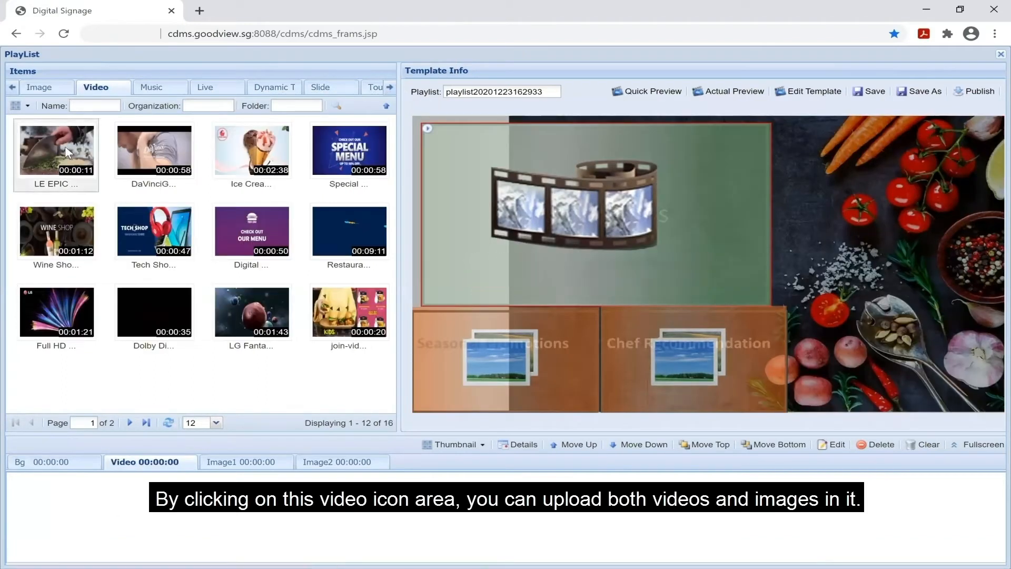
{"action": "left_click_drag", "start_coordinate": [65, 146], "coordinate": [66, 490]}
{"action": "left_click_drag", "start_coordinate": [140, 211], "coordinate": [132, 501]}
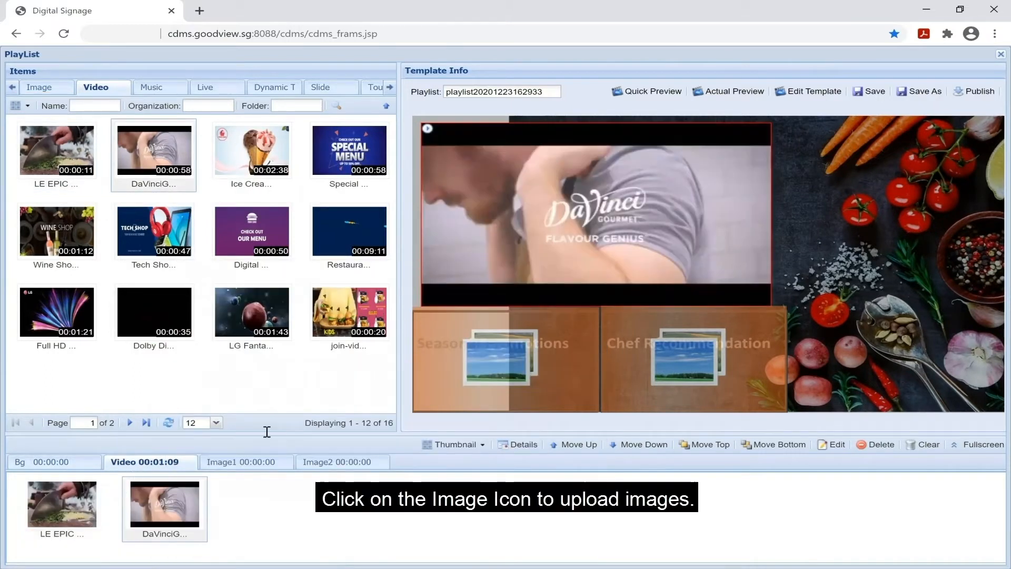
Fill the Image1 zone over Seasonal Promotions with TIOkVC.jpg, LE PIZZA.jpg and LE PIZZA OL.jpg
{"action": "left_click", "coordinate": [481, 372]}
{"action": "left_click", "coordinate": [40, 87]}
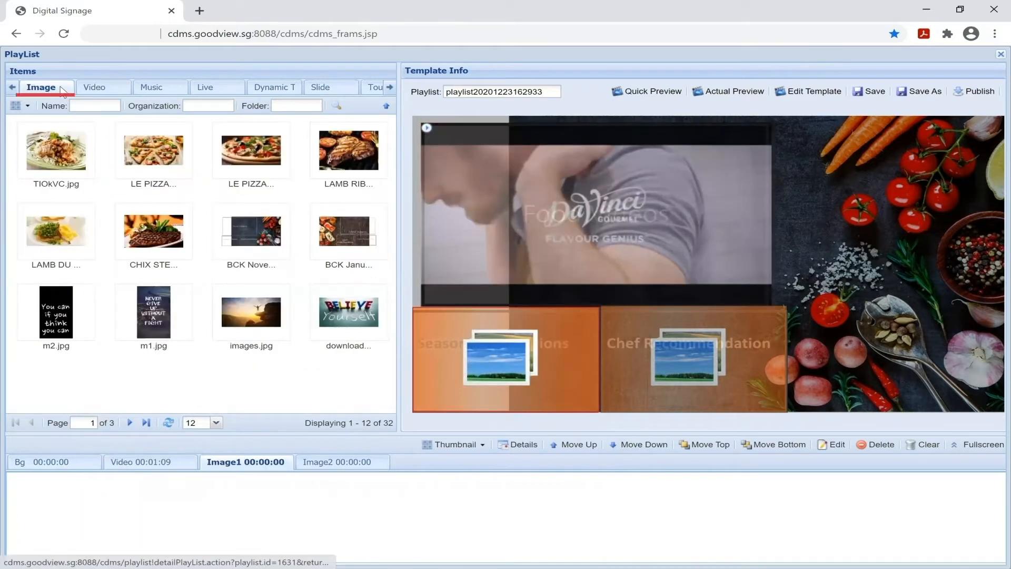
{"action": "left_click", "coordinate": [142, 162], "text": "ctrl"}
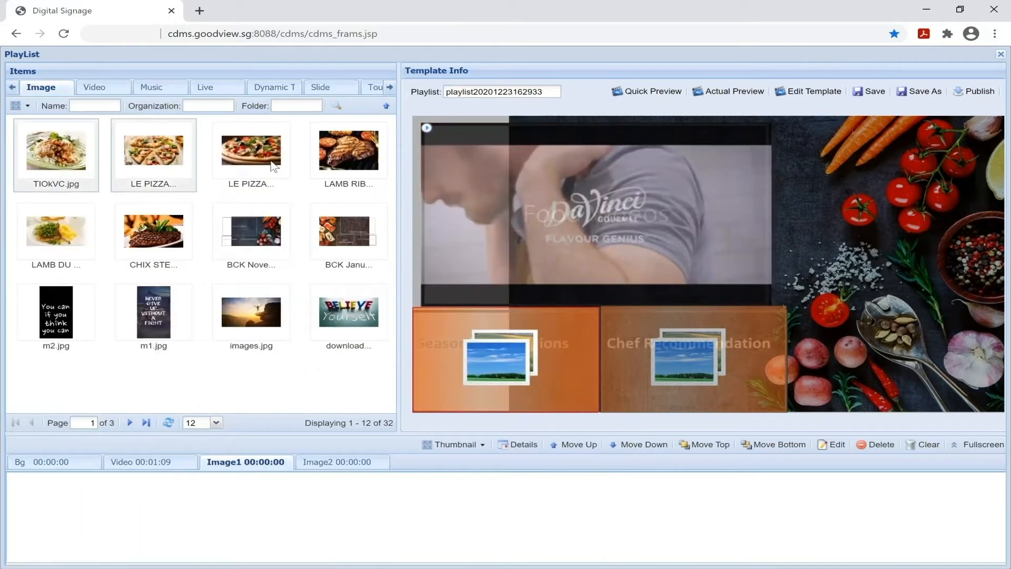
{"action": "left_click", "coordinate": [271, 161], "text": "ctrl"}
{"action": "left_click_drag", "start_coordinate": [211, 344], "coordinate": [67, 485]}
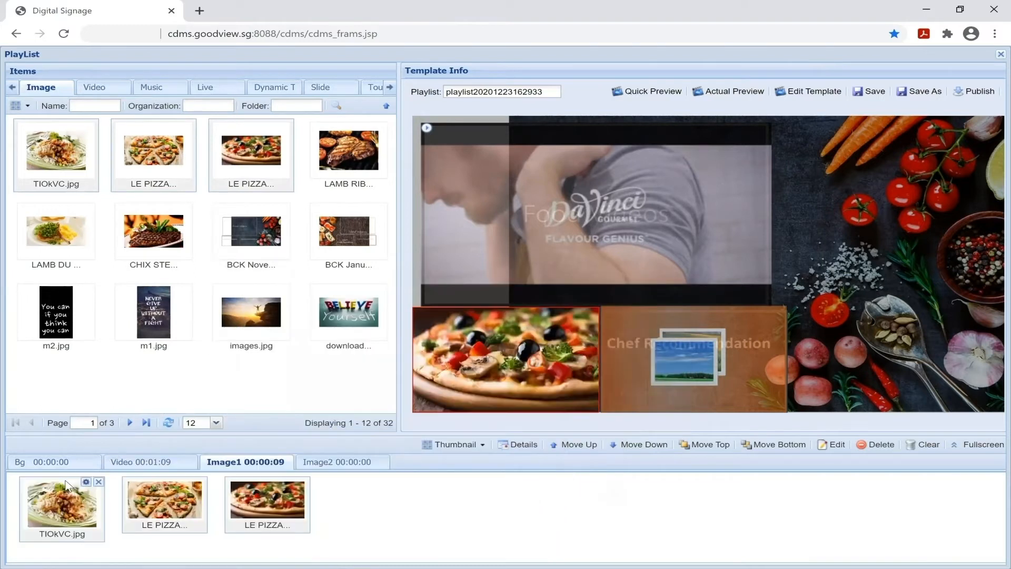
Fill the Image2 zone over Chef Recommendation with the LAMB RIBS, CHIX STEAK and LAMB DU OMELET images
{"action": "left_click", "coordinate": [768, 386]}
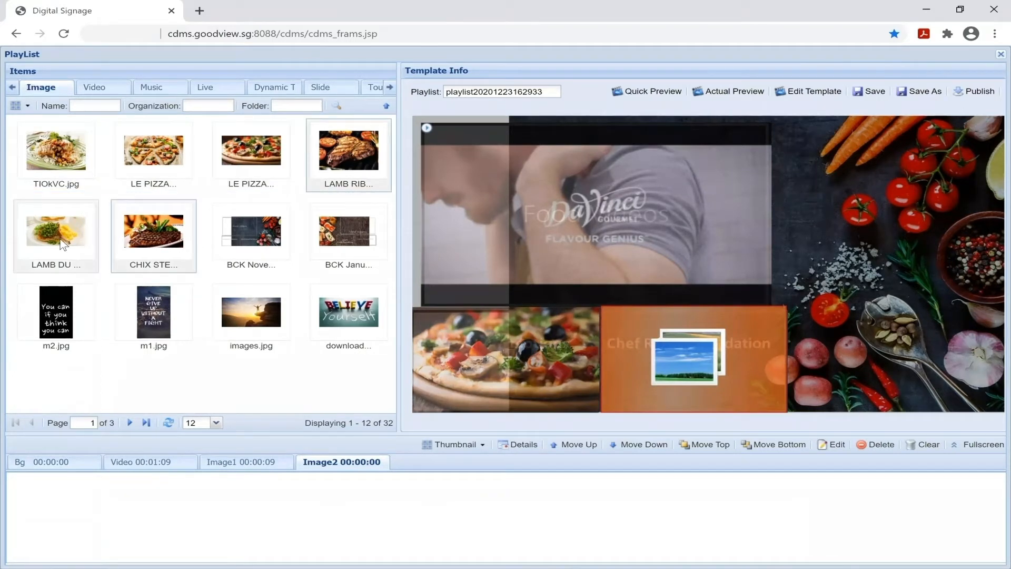
{"action": "left_click_drag", "start_coordinate": [52, 392], "coordinate": [23, 479]}
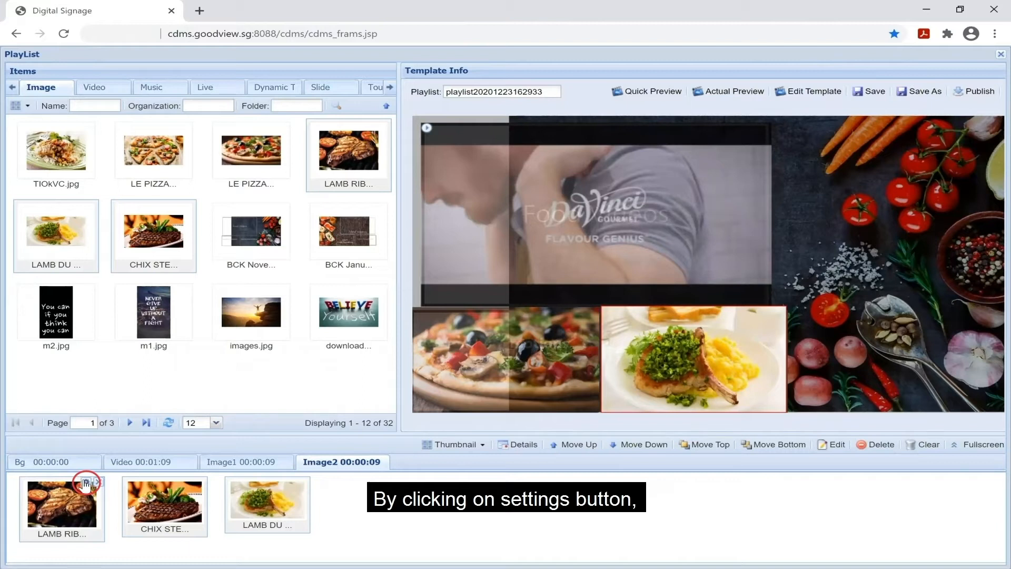
Set the LAMB RIBS image in the Image2 zone to a 00:00:10 duration with the third-row left-arrow transition effect
{"action": "left_click", "coordinate": [85, 482]}
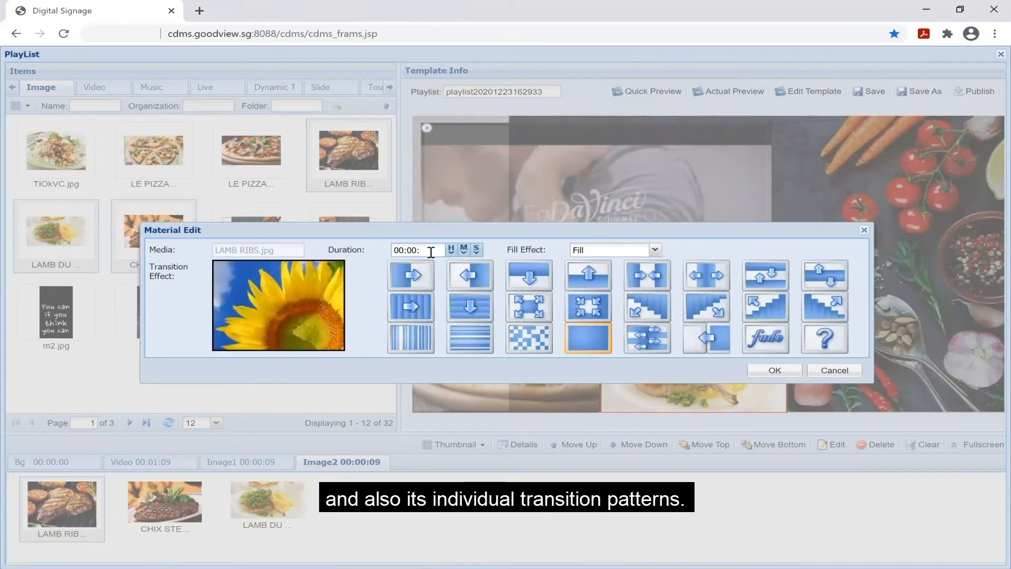
{"action": "type", "text": "10"}
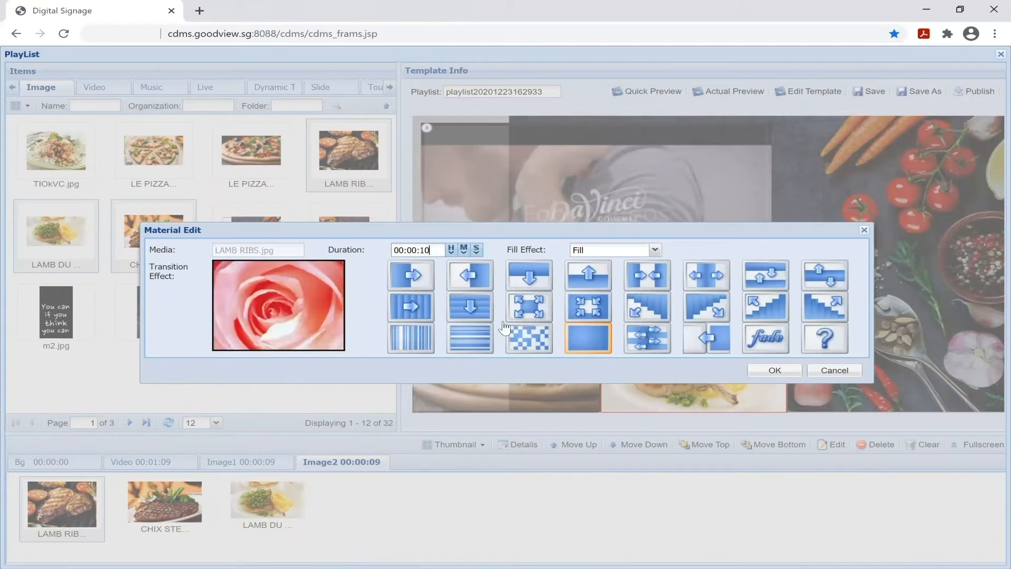
{"action": "left_click", "coordinate": [526, 344]}
{"action": "left_click", "coordinate": [536, 314]}
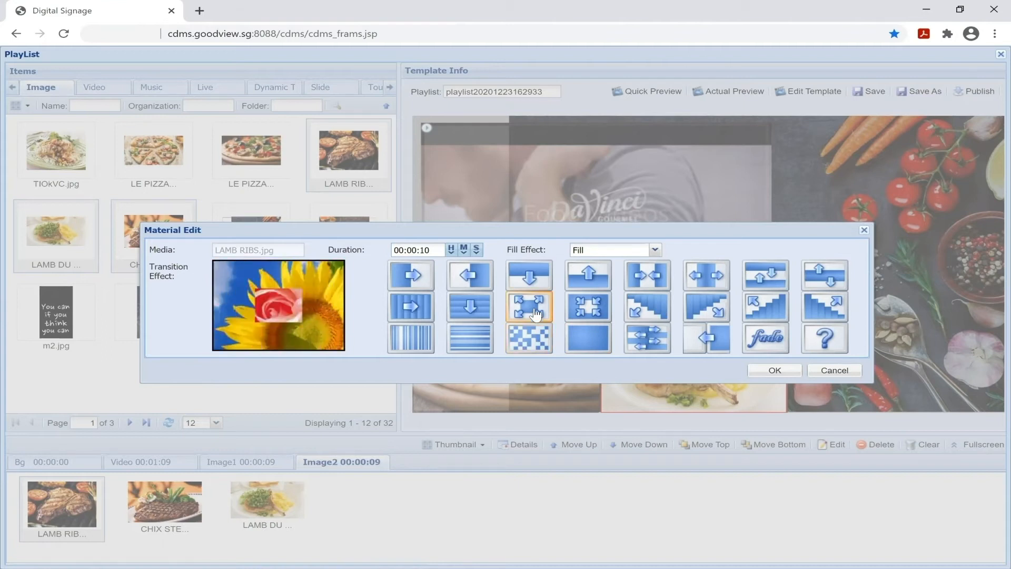
{"action": "left_click", "coordinate": [721, 350]}
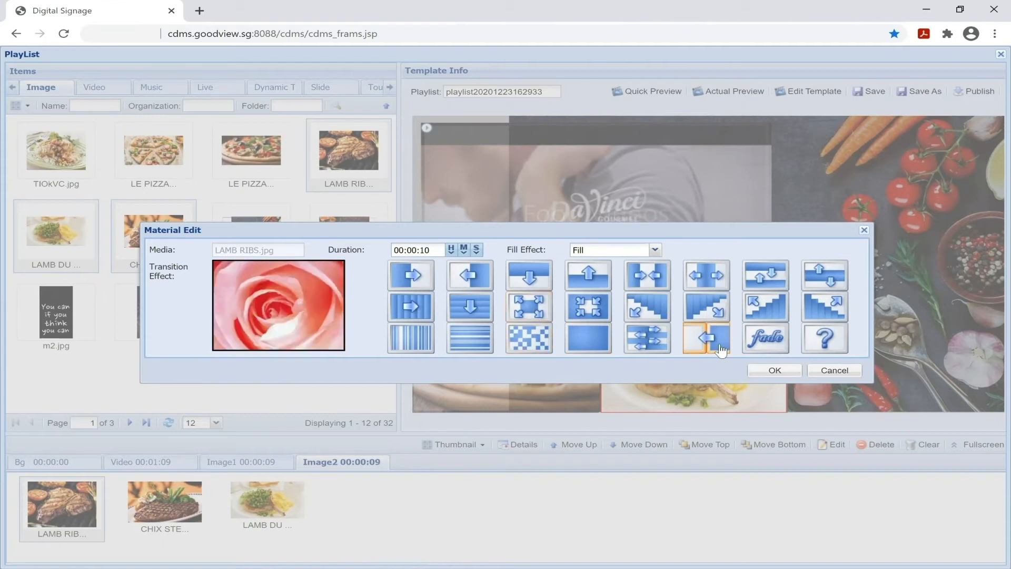
{"action": "left_click", "coordinate": [762, 371]}
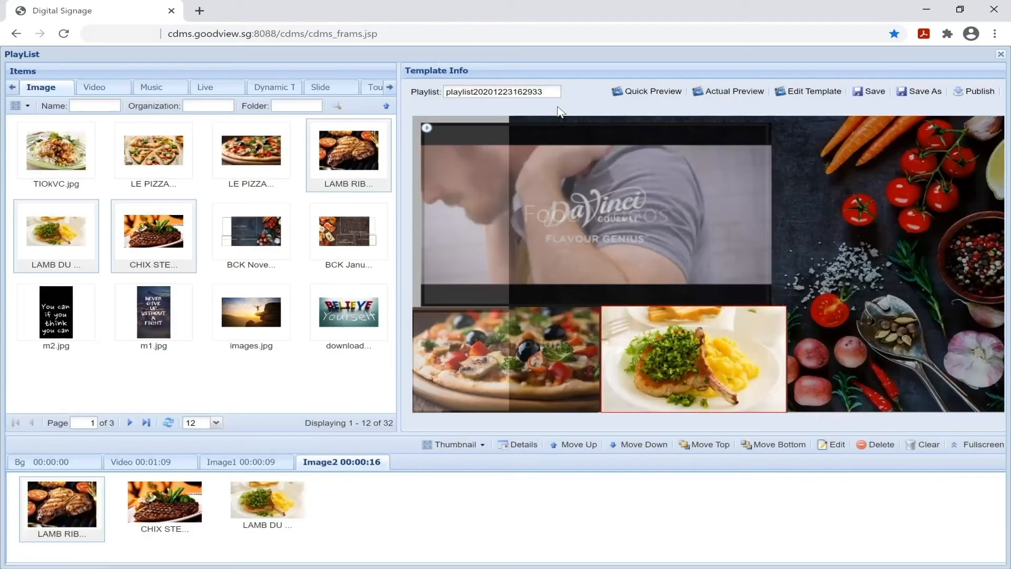
Rename the playlist as FESTIVAL GOURMET and save it
{"action": "left_click_drag", "start_coordinate": [546, 92], "coordinate": [414, 94]}
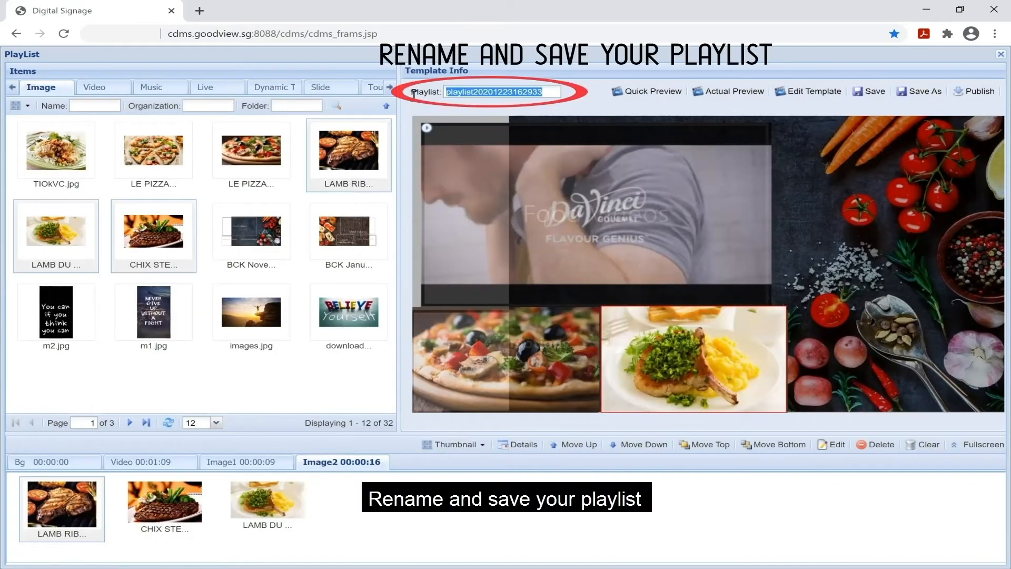
{"action": "type", "text": "FESTIVAL GOURMET"}
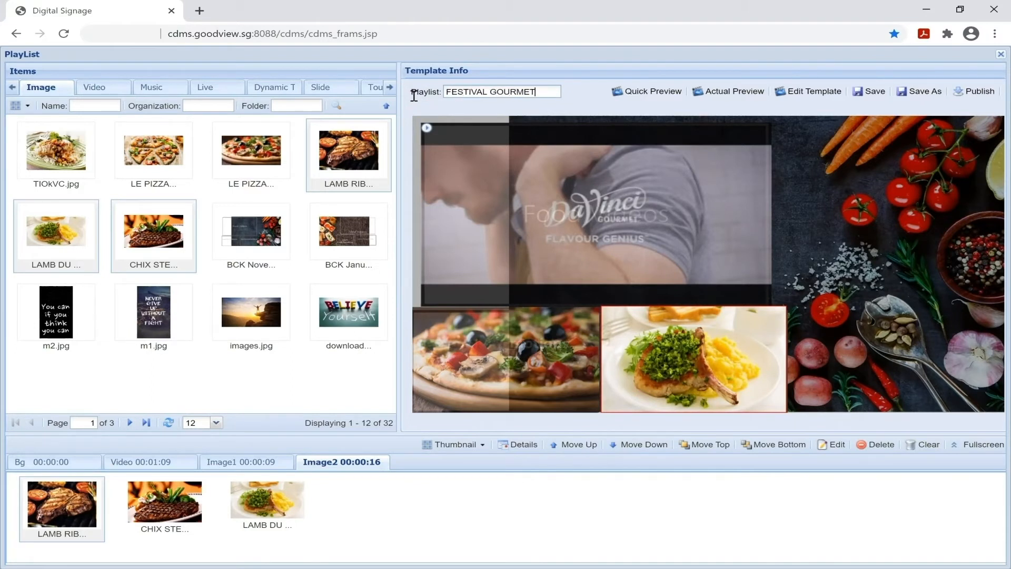
{"action": "left_click", "coordinate": [885, 92]}
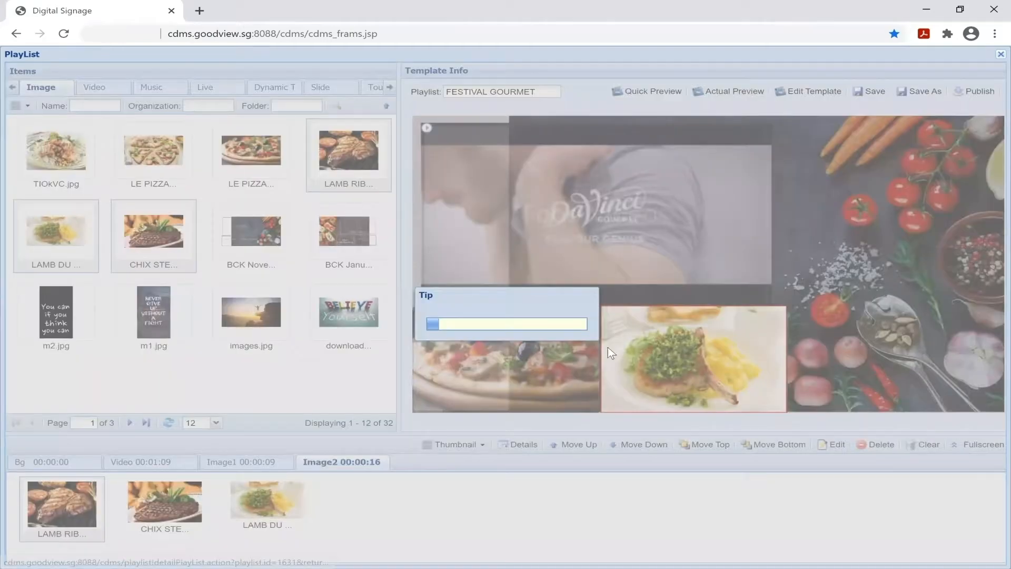
{"action": "left_click", "coordinate": [587, 368]}
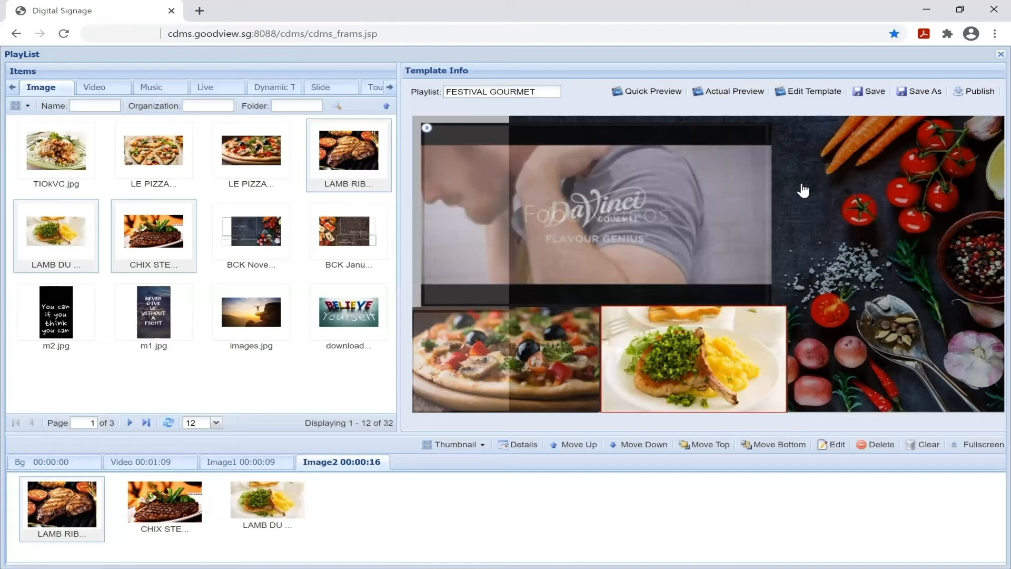
Start publishing the FESTIVAL GOURMET playlist and add the VALENTINES playlist to the same release
{"action": "left_click", "coordinate": [966, 94]}
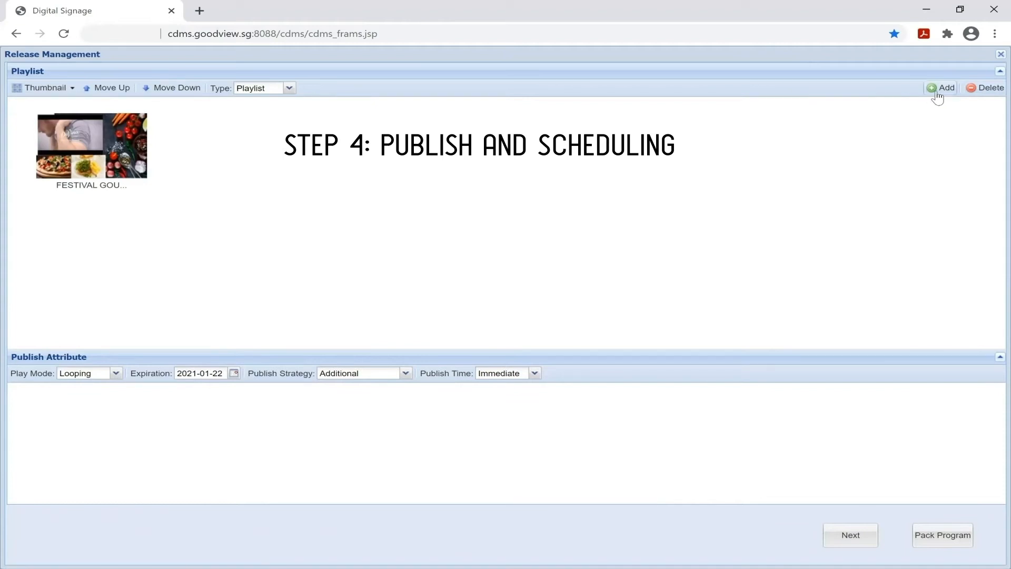
{"action": "left_click", "coordinate": [938, 89]}
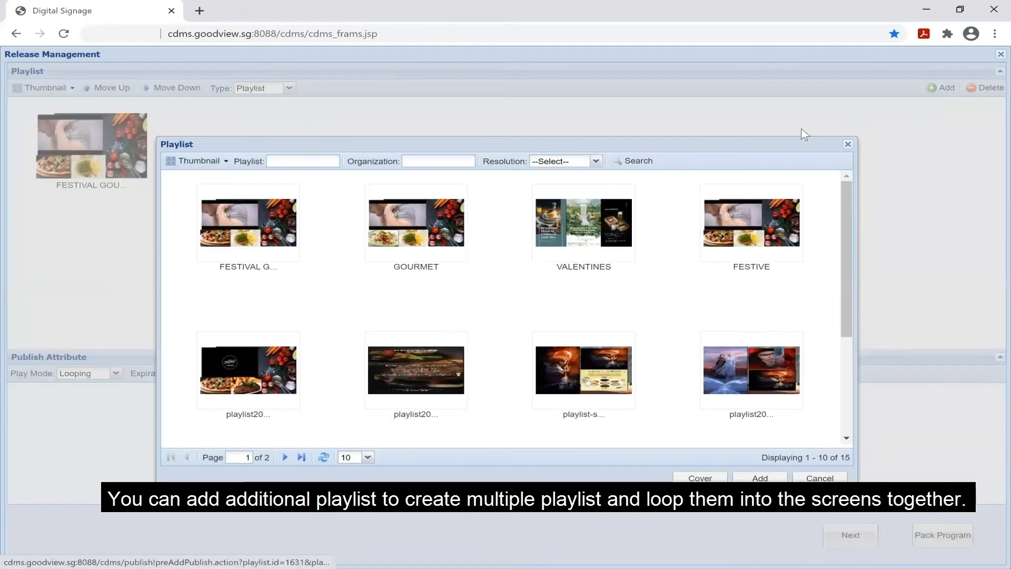
{"action": "left_click", "coordinate": [587, 217]}
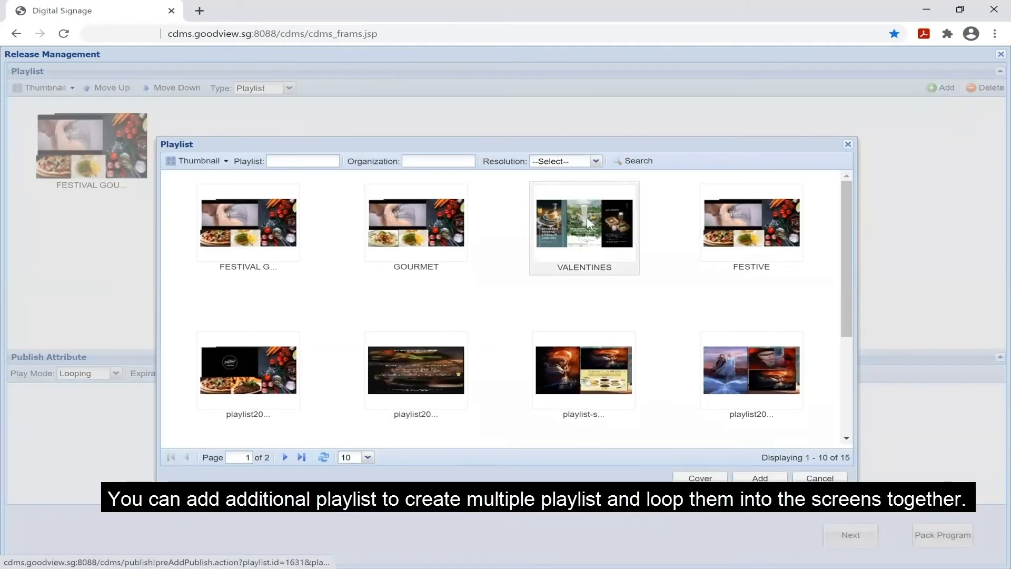
{"action": "left_click", "coordinate": [754, 478]}
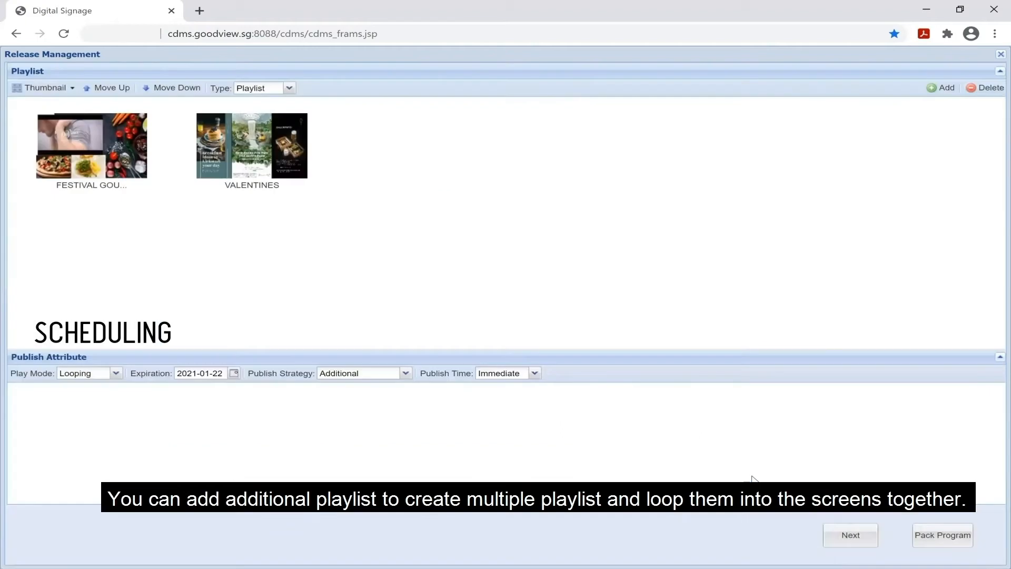
{"action": "left_click", "coordinate": [116, 373]}
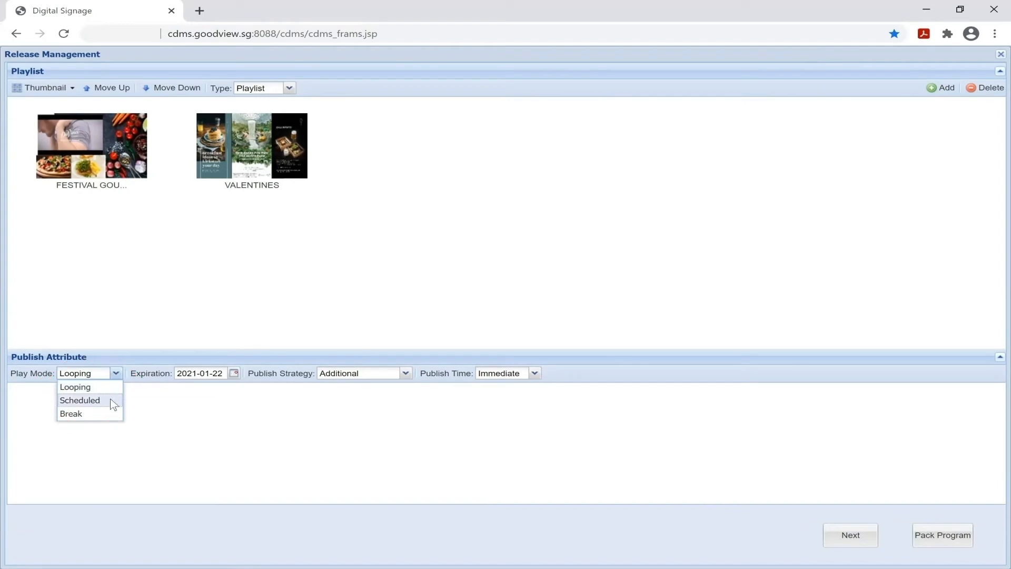
{"action": "left_click", "coordinate": [84, 401]}
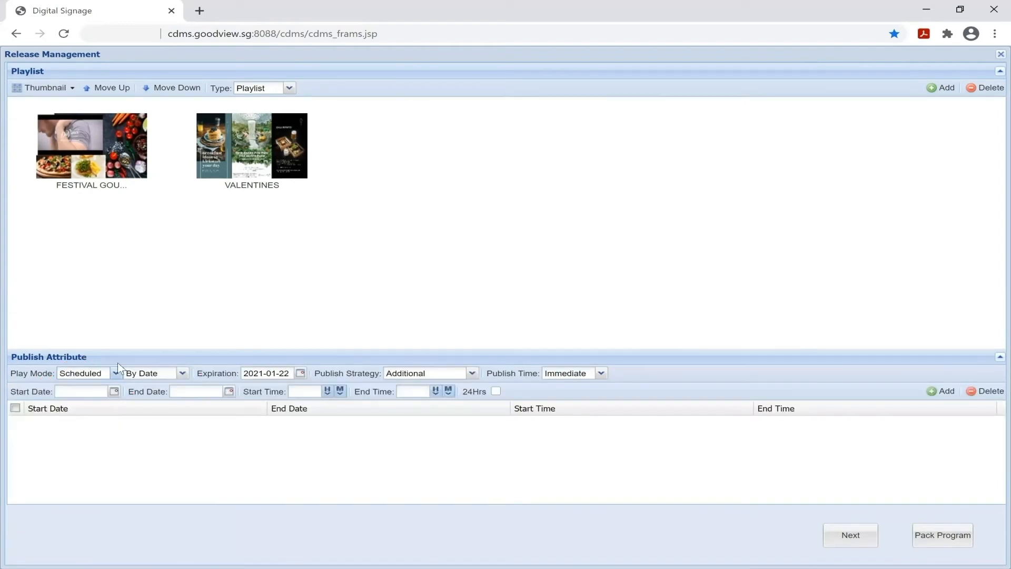
{"action": "left_click", "coordinate": [114, 374]}
{"action": "left_click", "coordinate": [109, 387]}
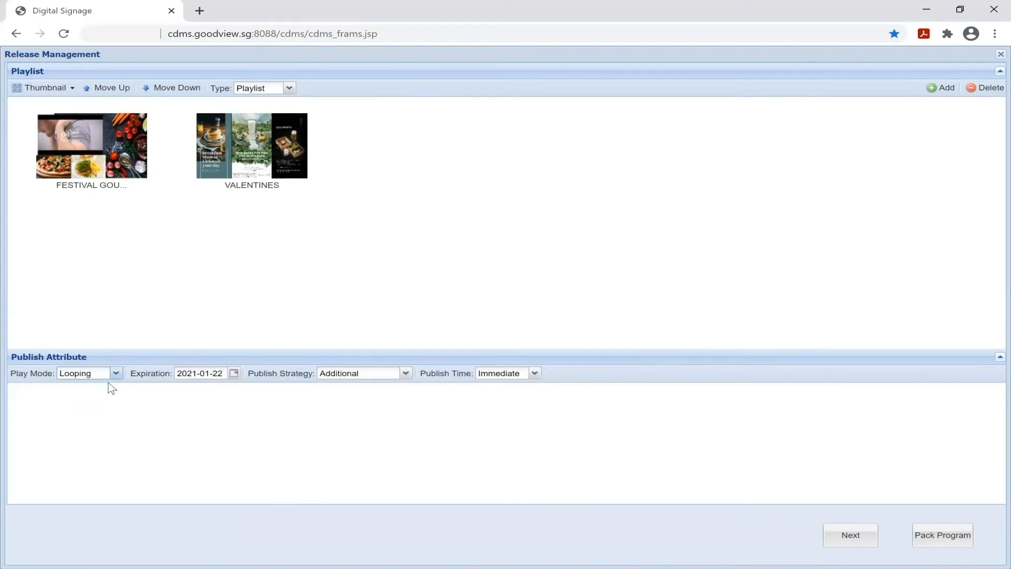
Set the release's expiration date to 2020-12-31
{"action": "left_click", "coordinate": [234, 374]}
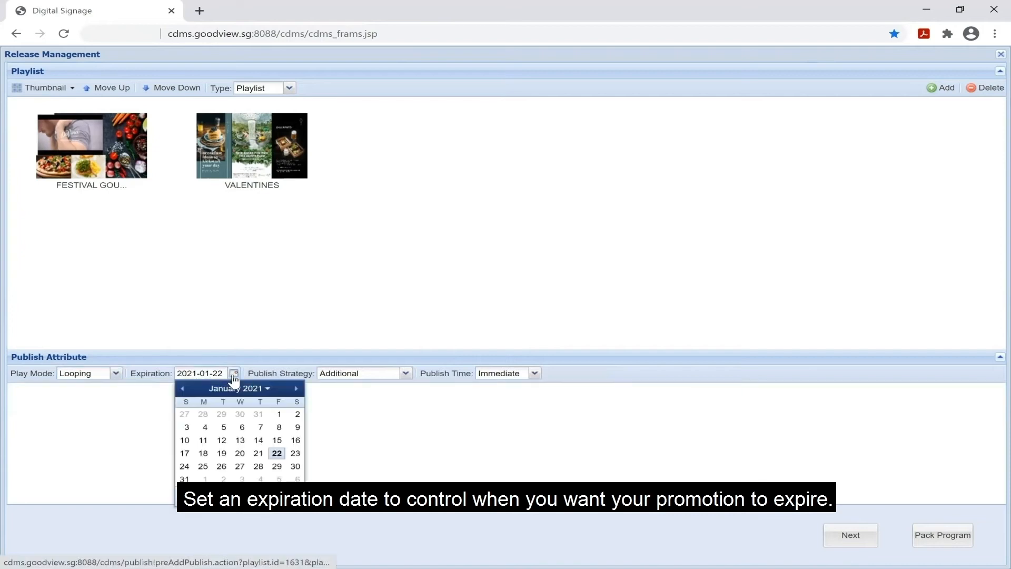
{"action": "left_click", "coordinate": [268, 390]}
{"action": "left_click", "coordinate": [257, 461]}
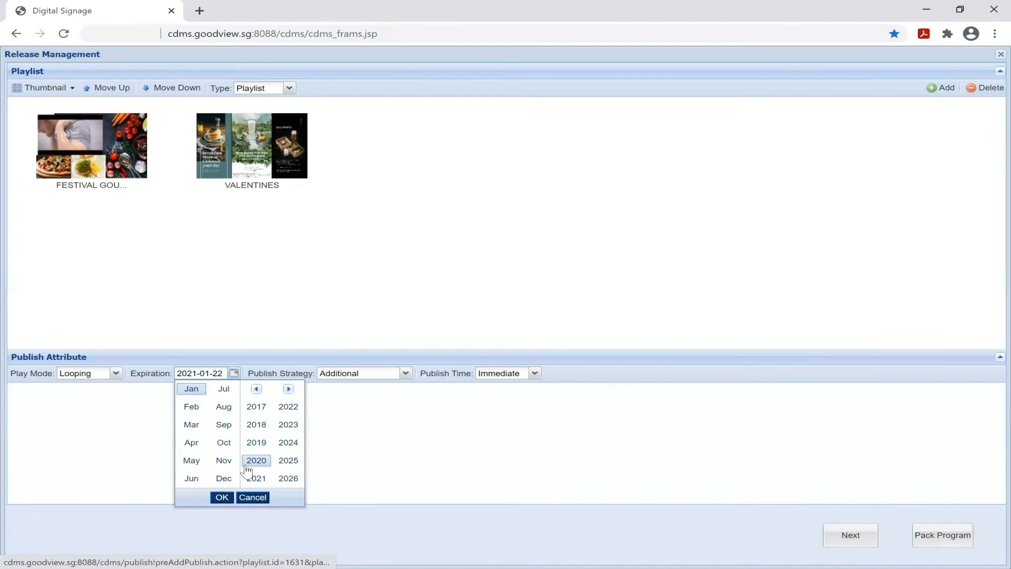
{"action": "left_click", "coordinate": [224, 478]}
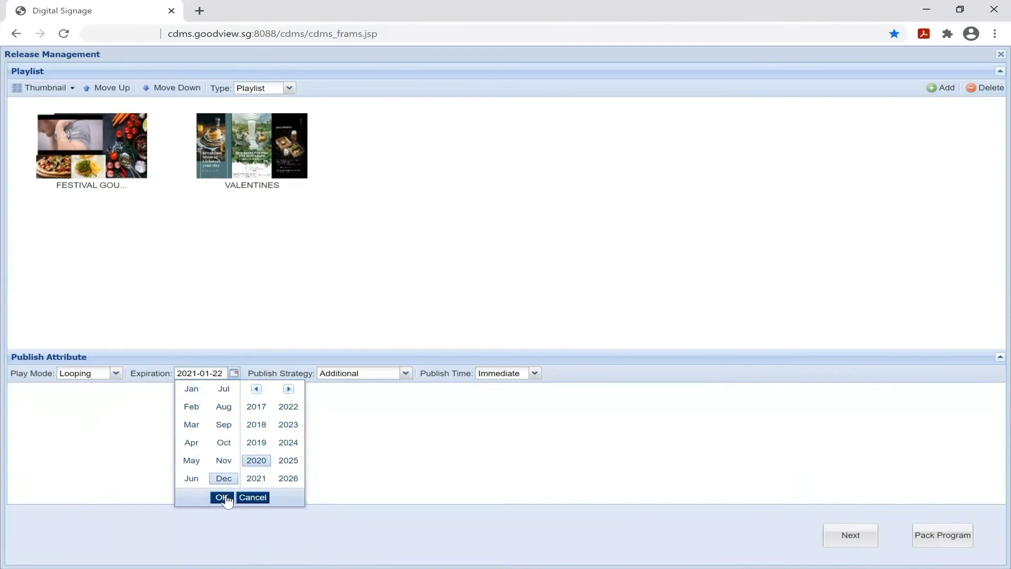
{"action": "left_click", "coordinate": [224, 498]}
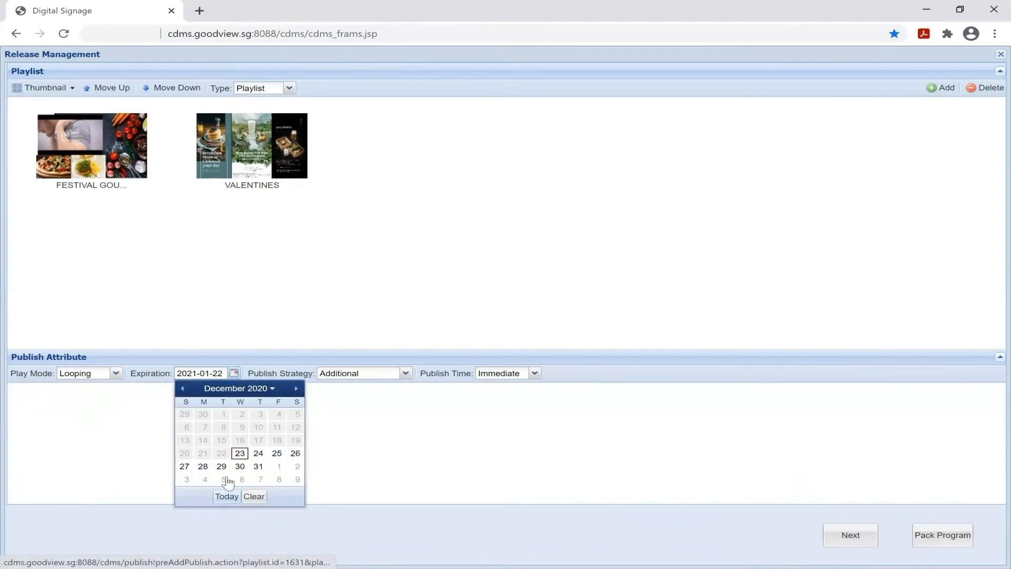
{"action": "left_click", "coordinate": [258, 467]}
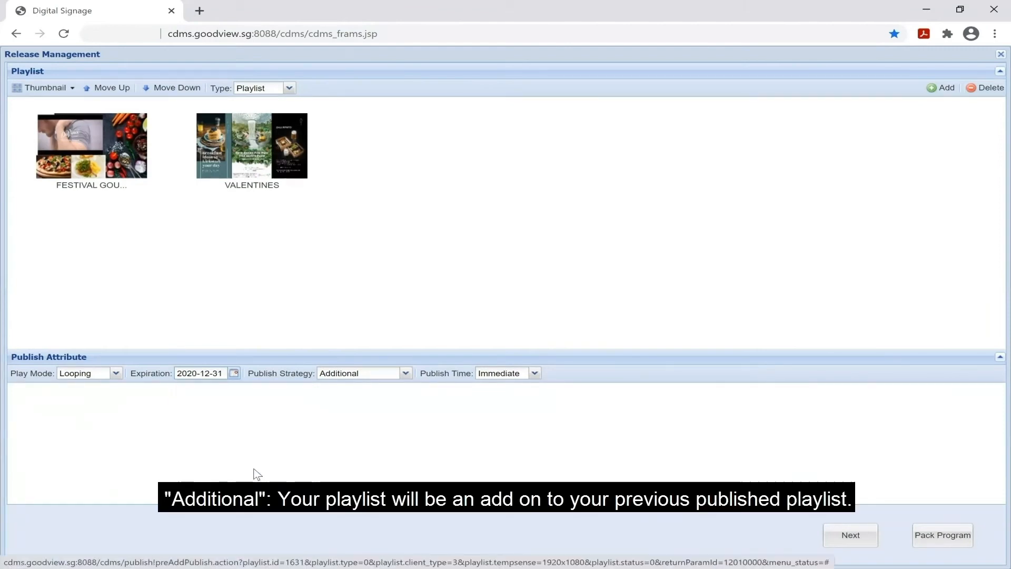
{"action": "left_click", "coordinate": [408, 375]}
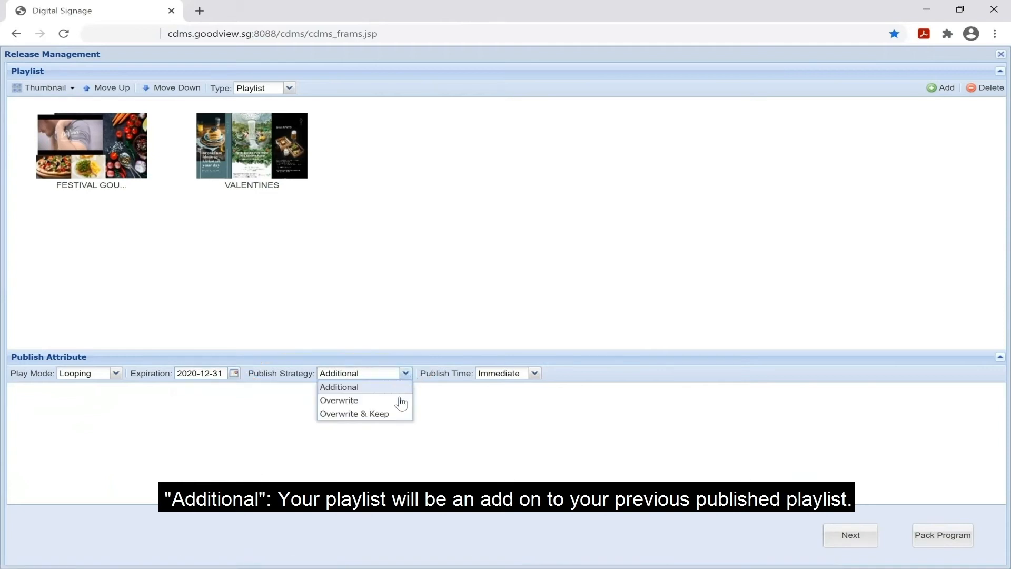
{"action": "left_click", "coordinate": [399, 401]}
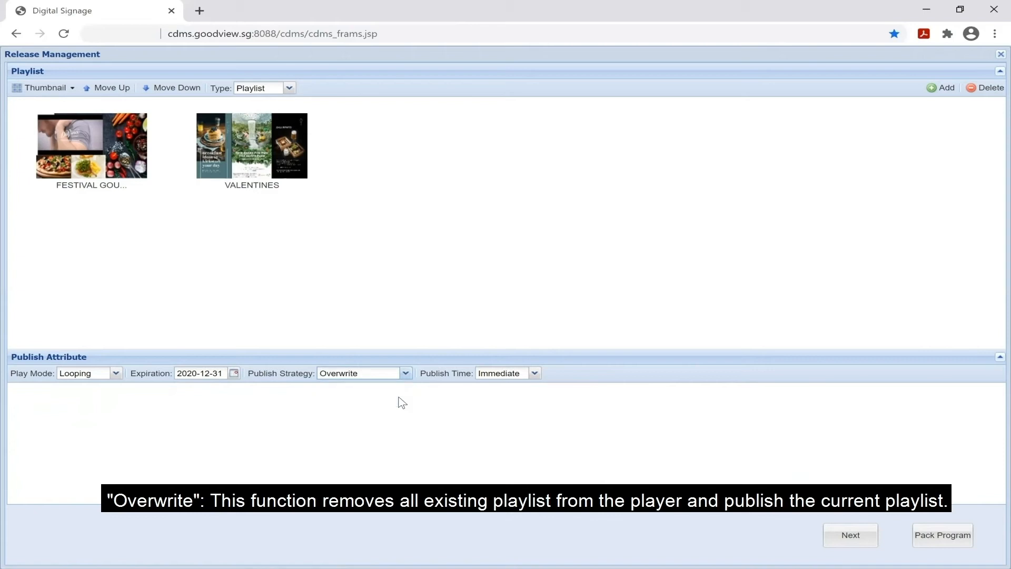
{"action": "left_click", "coordinate": [535, 374]}
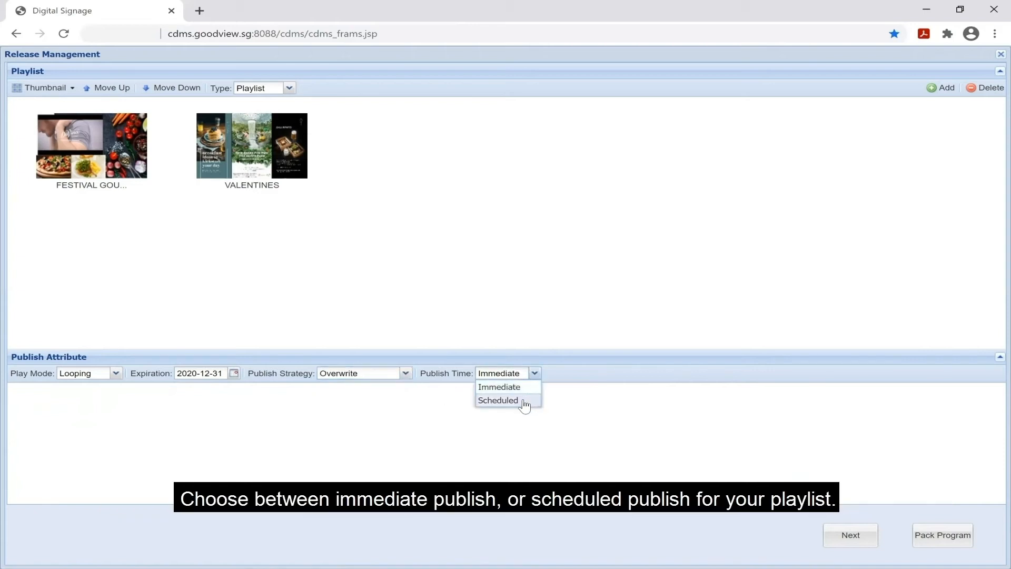
{"action": "left_click", "coordinate": [524, 400]}
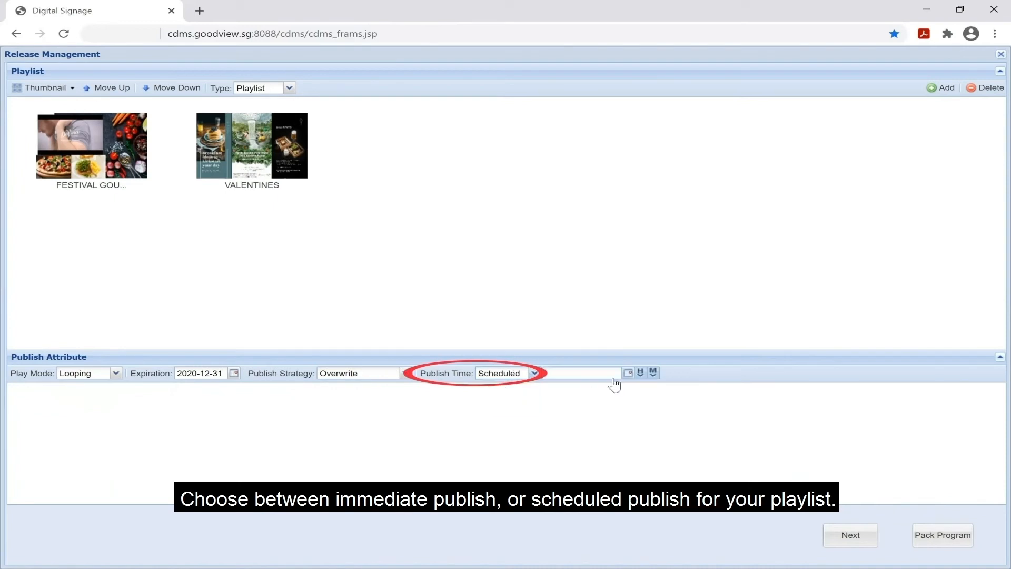
{"action": "left_click", "coordinate": [629, 373]}
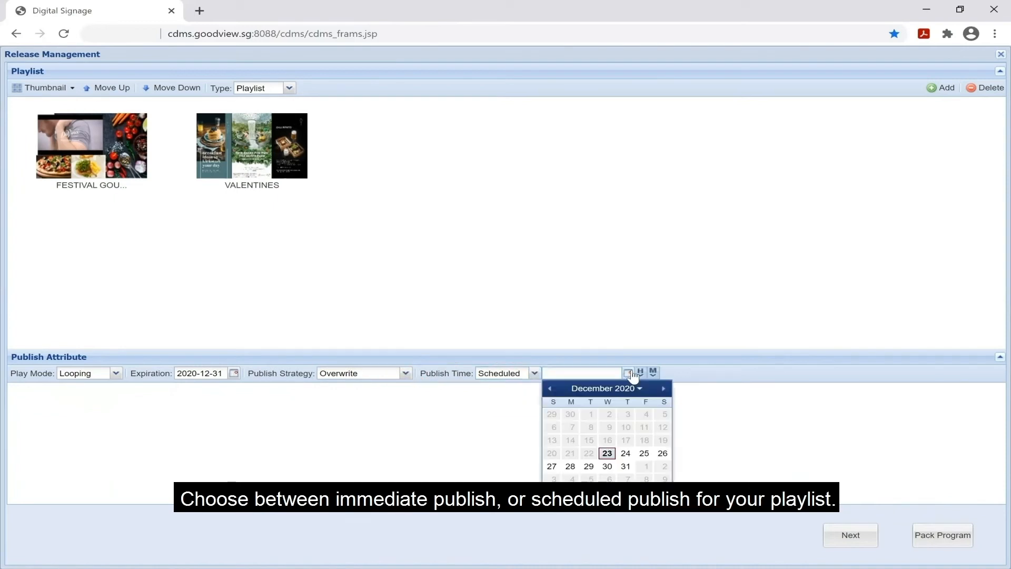
{"action": "left_click", "coordinate": [625, 453]}
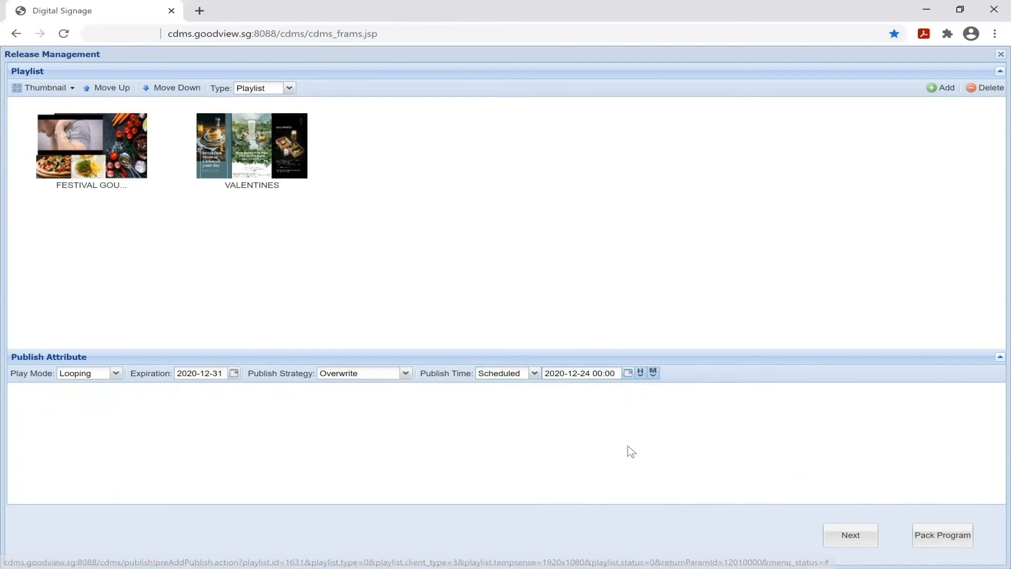
Target the LOBBY1, ORDERING KIOSK and WAITING AREA players, select all three as confirmed targets and publish the release
{"action": "left_click", "coordinate": [849, 536]}
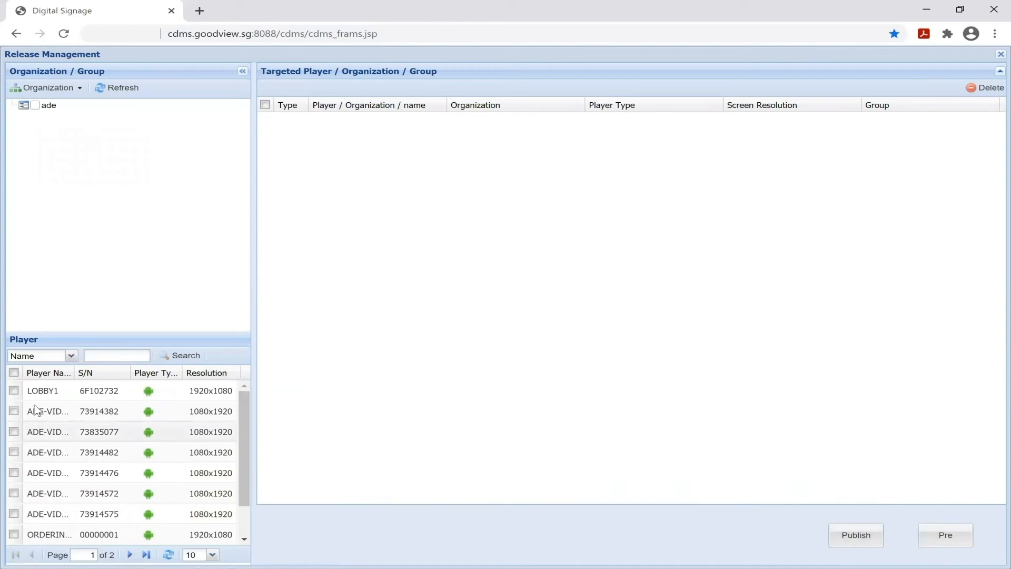
{"action": "left_click", "coordinate": [14, 390]}
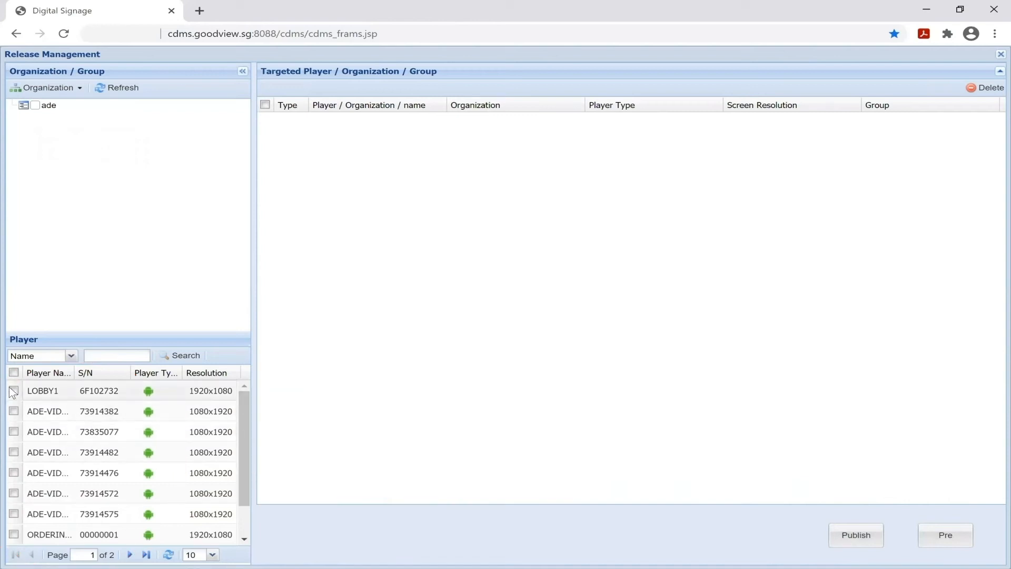
{"action": "left_click", "coordinate": [14, 534]}
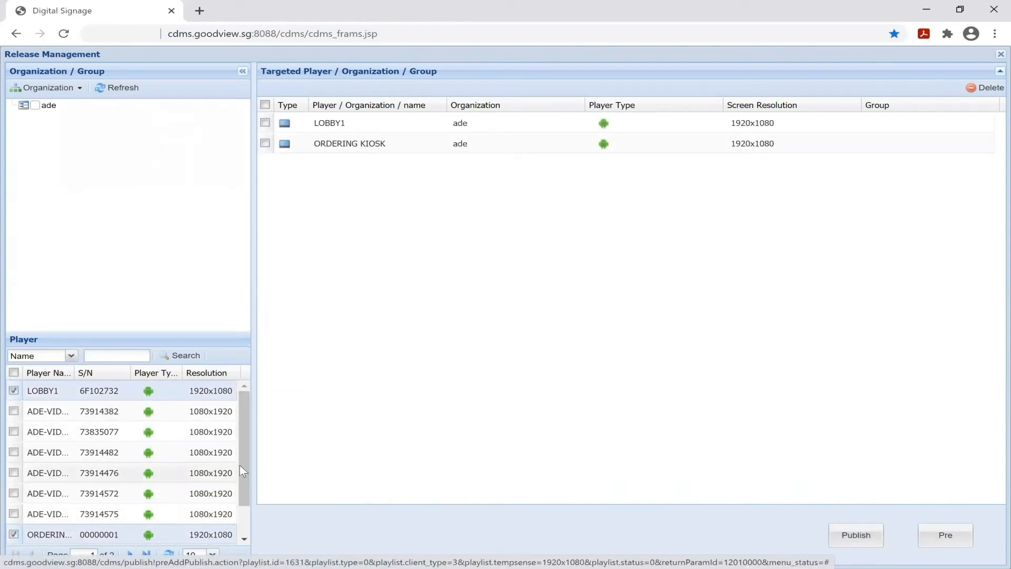
{"action": "scroll", "coordinate": [200, 474], "scroll_direction": "down", "scroll_amount": 2}
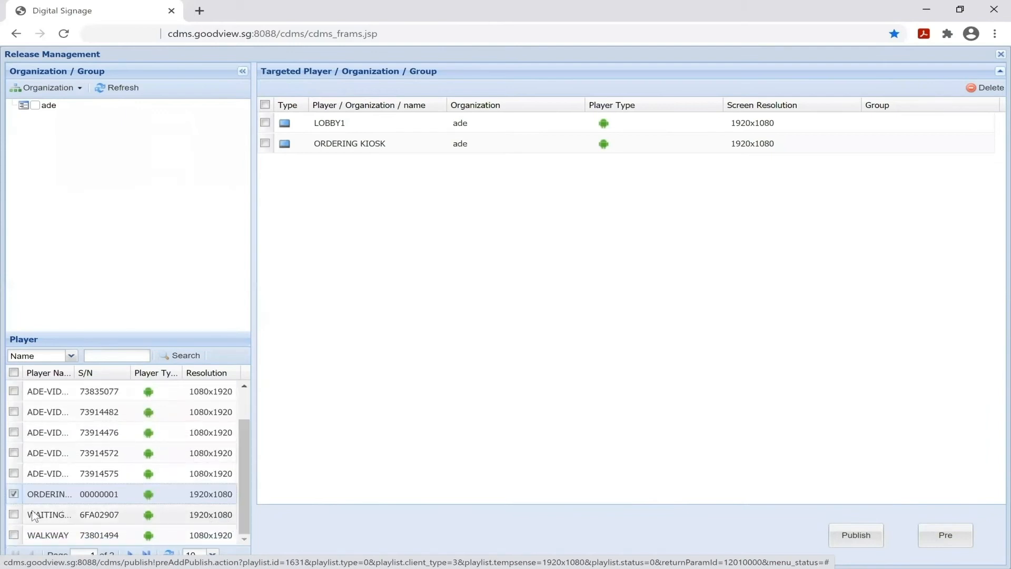
{"action": "left_click", "coordinate": [13, 514]}
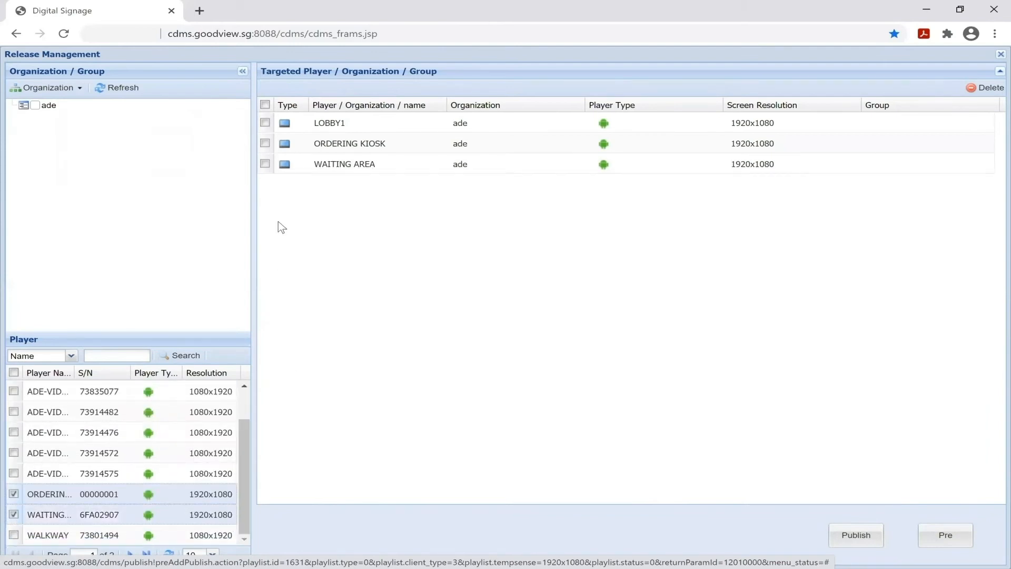
{"action": "left_click", "coordinate": [266, 105]}
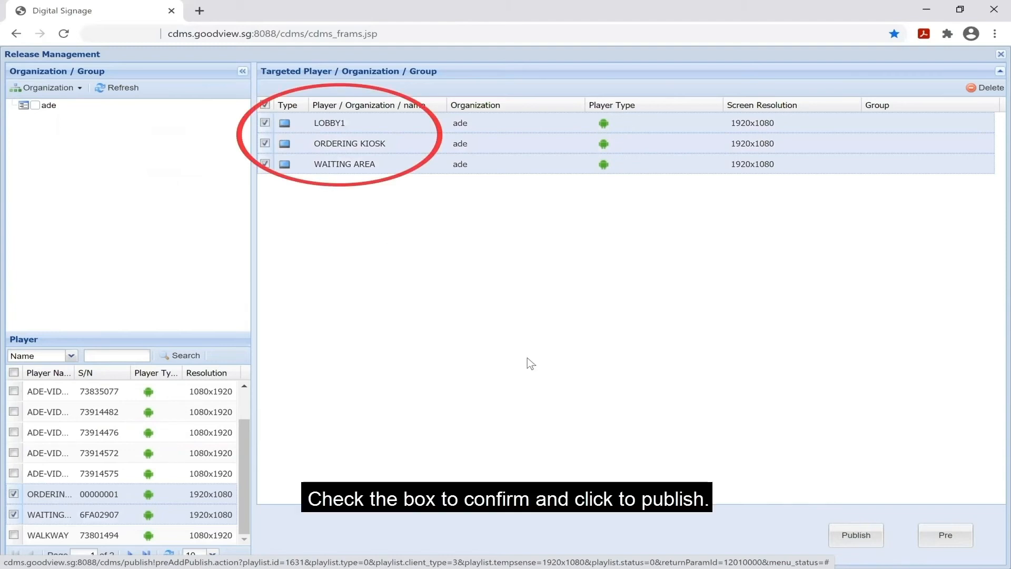
{"action": "left_click", "coordinate": [855, 536]}
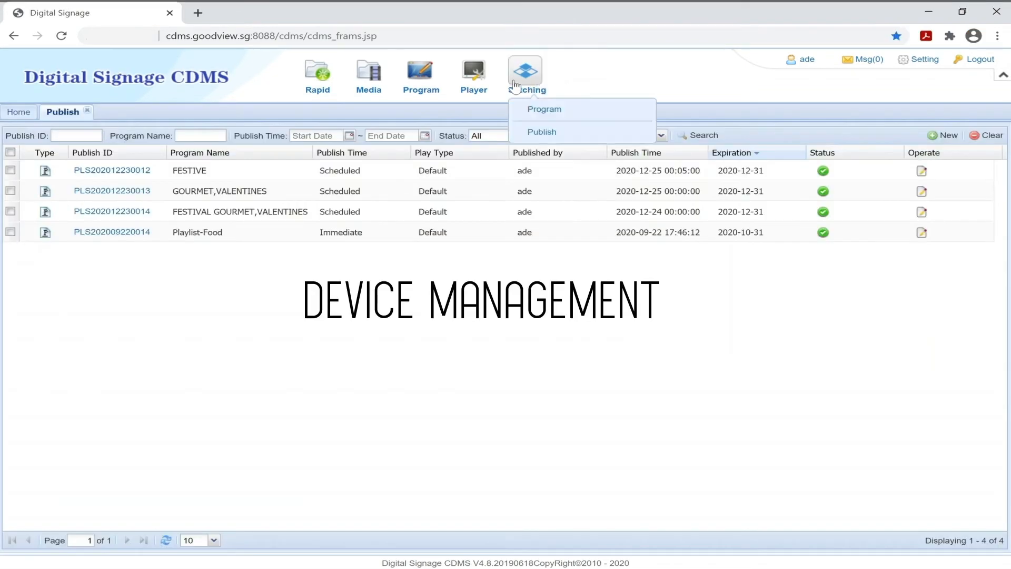
Open the list of players and dismiss the tip about detailed schedules
{"action": "mouse_move", "coordinate": [477, 79]}
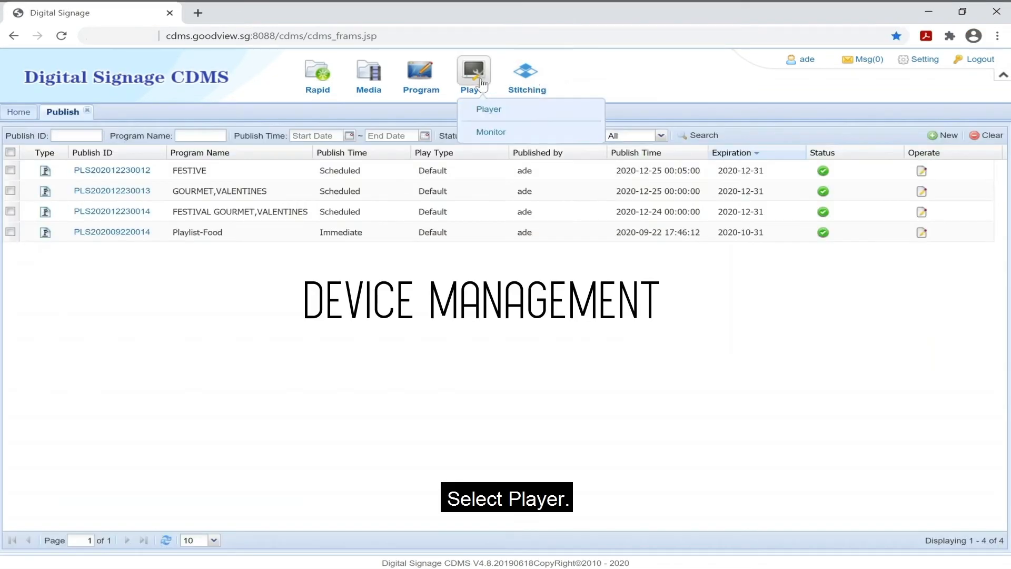
{"action": "left_click", "coordinate": [477, 115]}
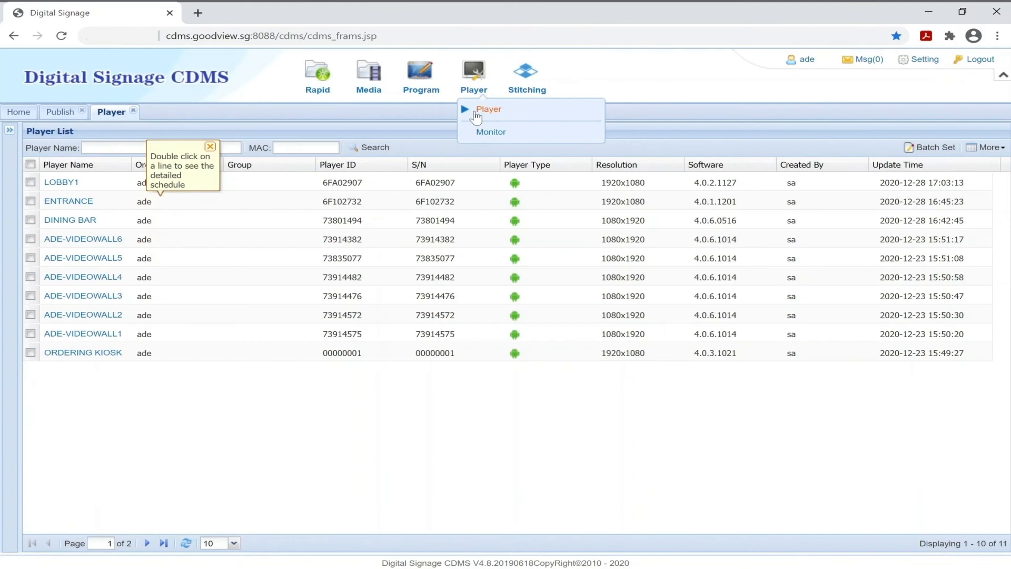
{"action": "left_click", "coordinate": [210, 147]}
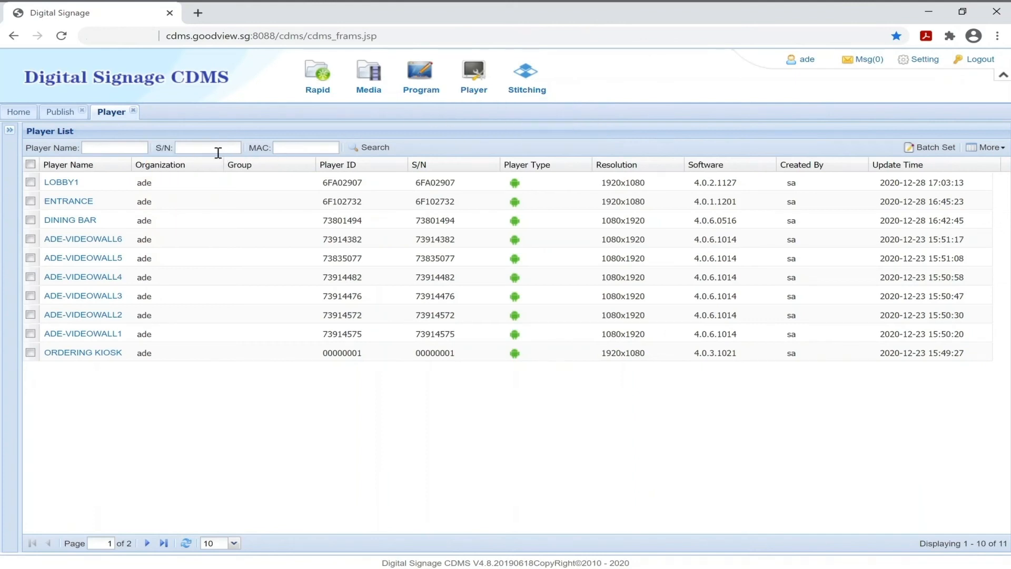
Open the LOBBY1 player for editing and change its player name to WAITING BAR
{"action": "right_click", "coordinate": [65, 185]}
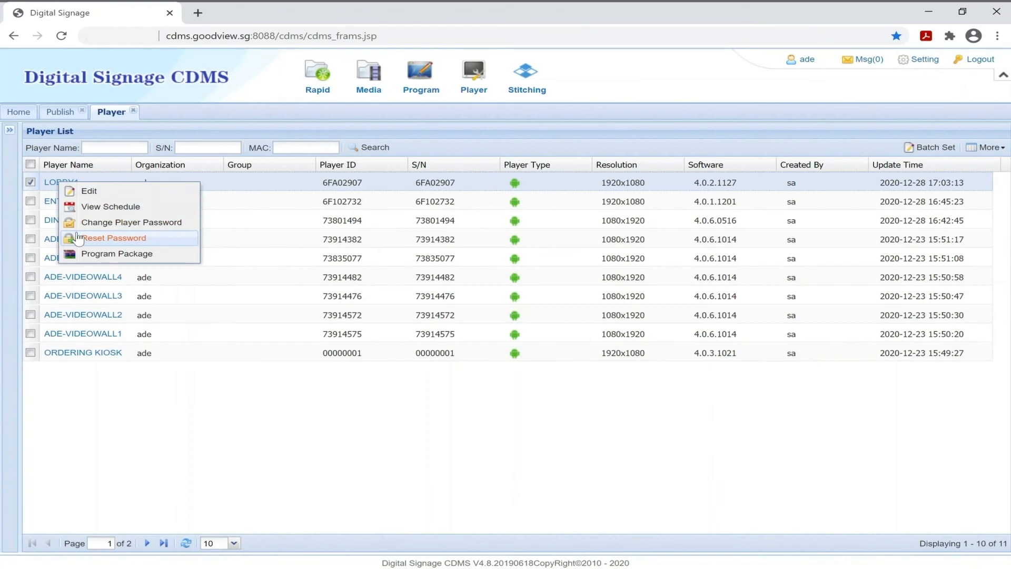
{"action": "left_click", "coordinate": [89, 192]}
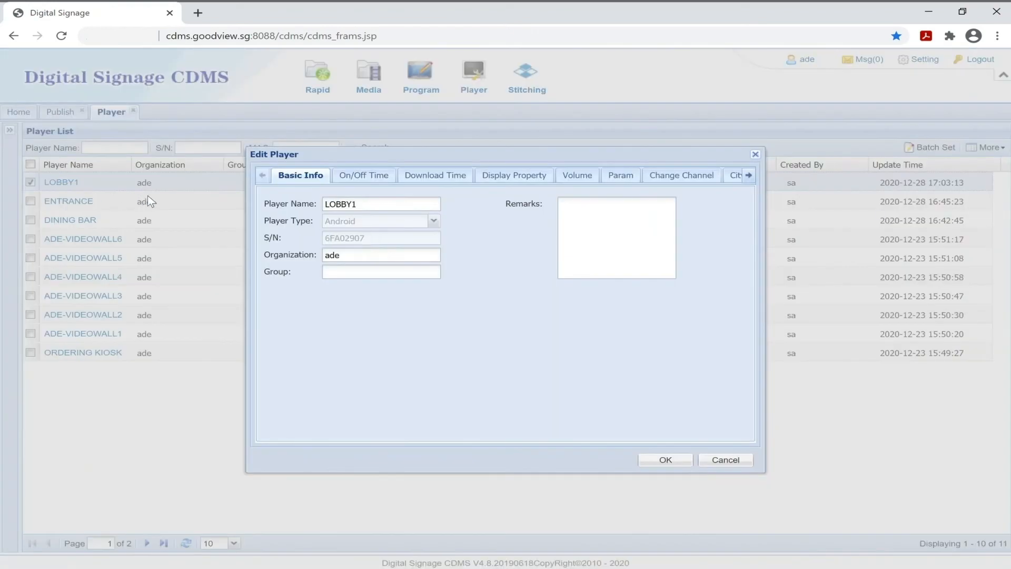
{"action": "left_click", "coordinate": [379, 210]}
{"action": "left_click_drag", "start_coordinate": [380, 210], "coordinate": [310, 218]}
{"action": "type", "text": "WAITING BAR"}
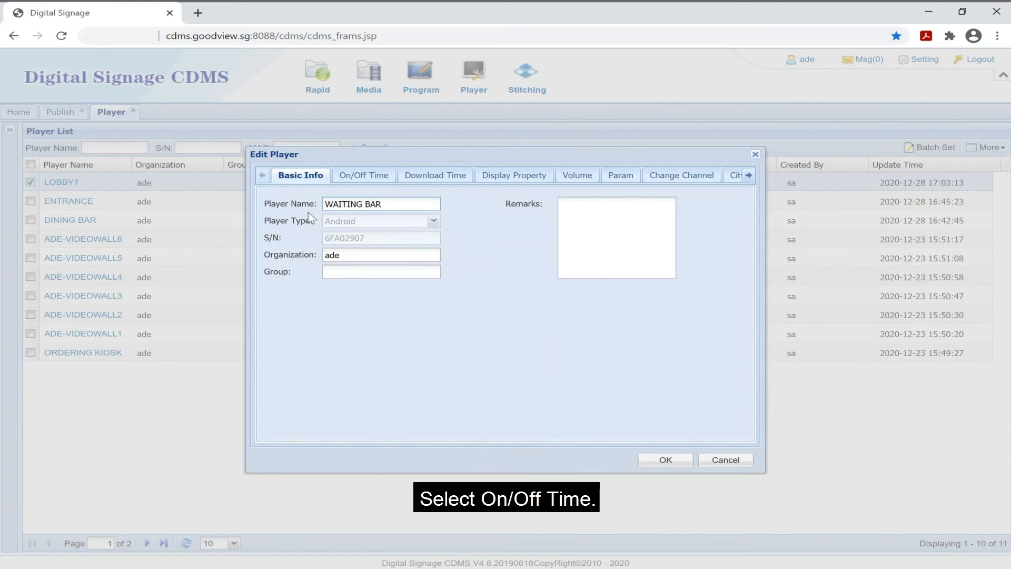
Switch the player's daily on/off schedule to Timer mode and activate it
{"action": "left_click", "coordinate": [351, 176]}
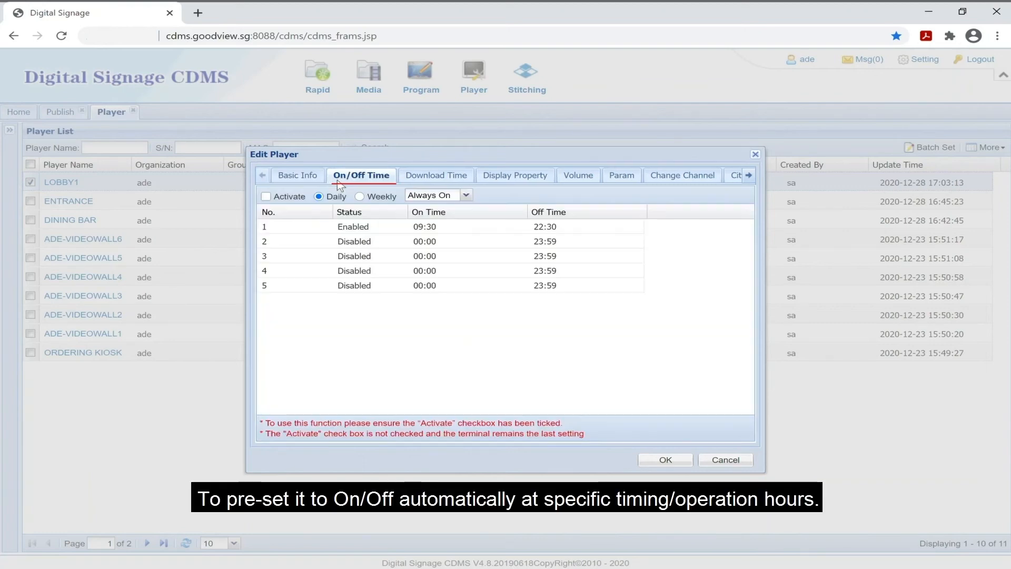
{"action": "left_click", "coordinate": [470, 197]}
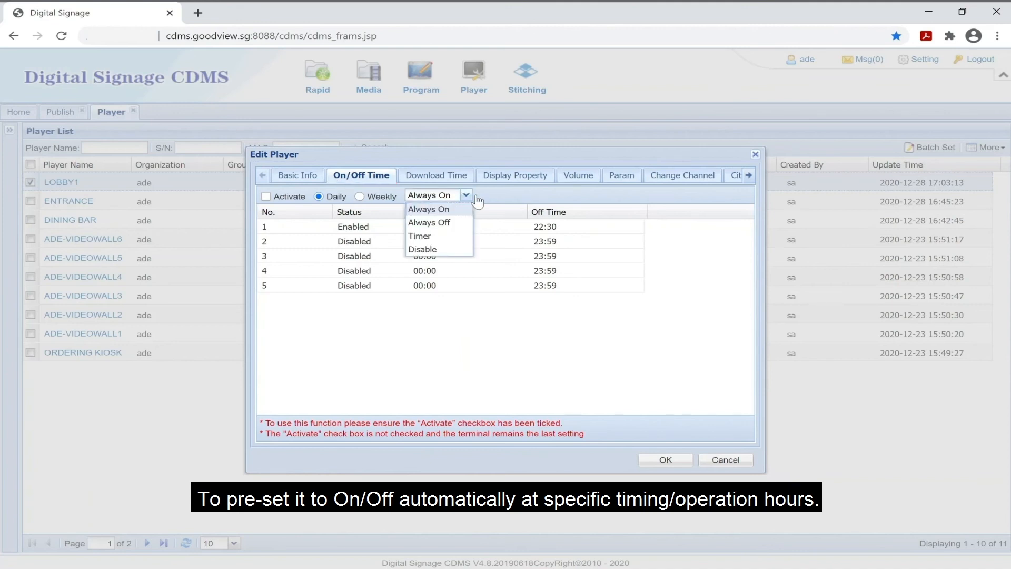
{"action": "left_click", "coordinate": [463, 237]}
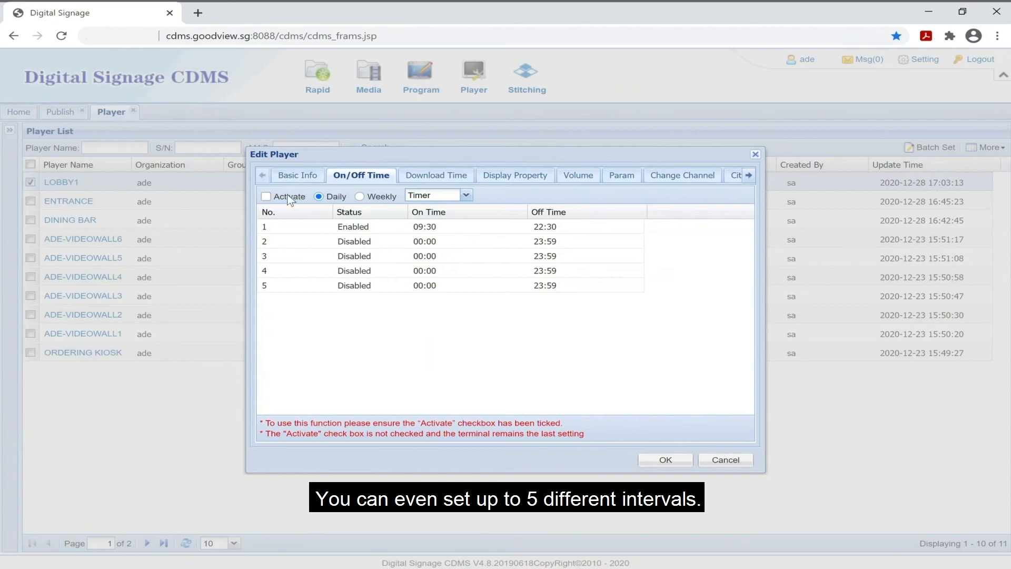
{"action": "left_click", "coordinate": [265, 196]}
Set the first on/off interval's status to Enabled, review its on and off times, and save the player settings
{"action": "left_click", "coordinate": [384, 227]}
{"action": "left_click", "coordinate": [401, 227]}
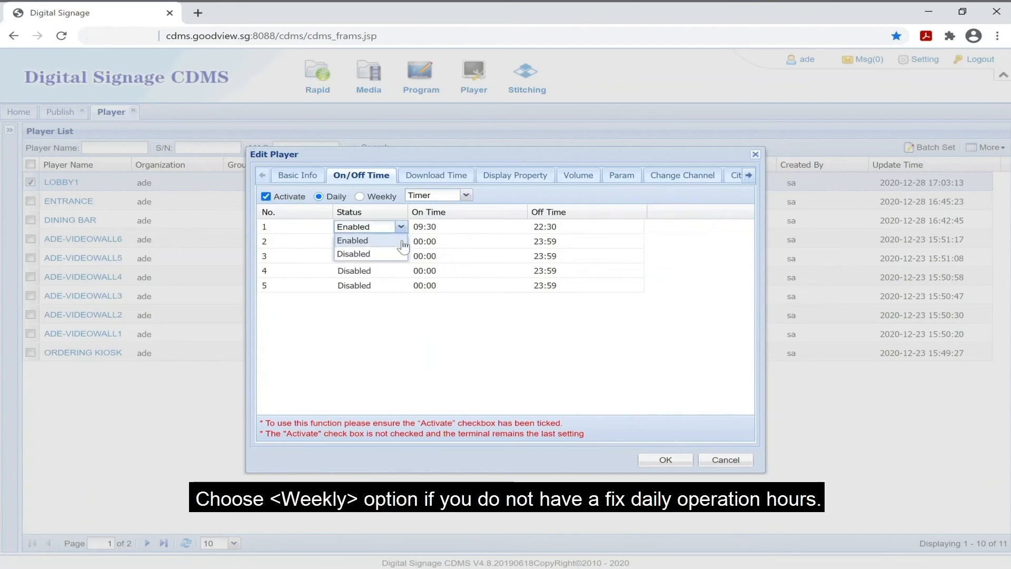
{"action": "left_click", "coordinate": [406, 240]}
{"action": "left_click", "coordinate": [440, 230]}
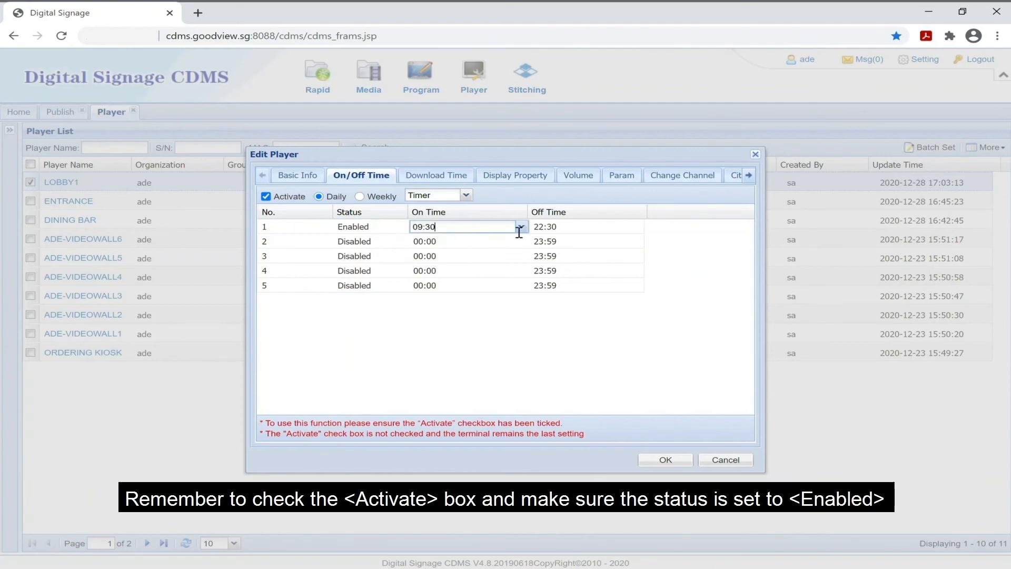
{"action": "left_click", "coordinate": [572, 226]}
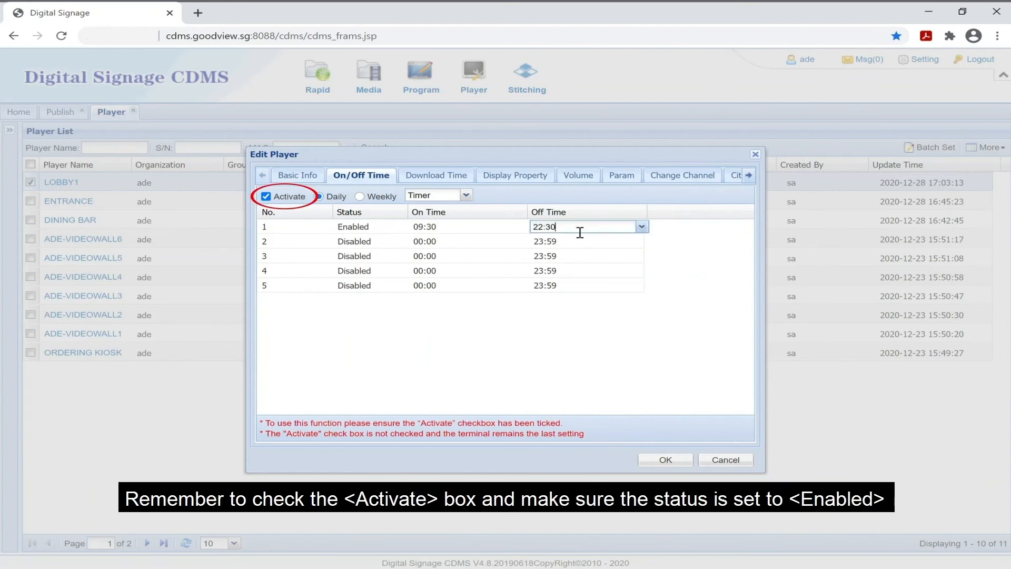
{"action": "left_click", "coordinate": [662, 461]}
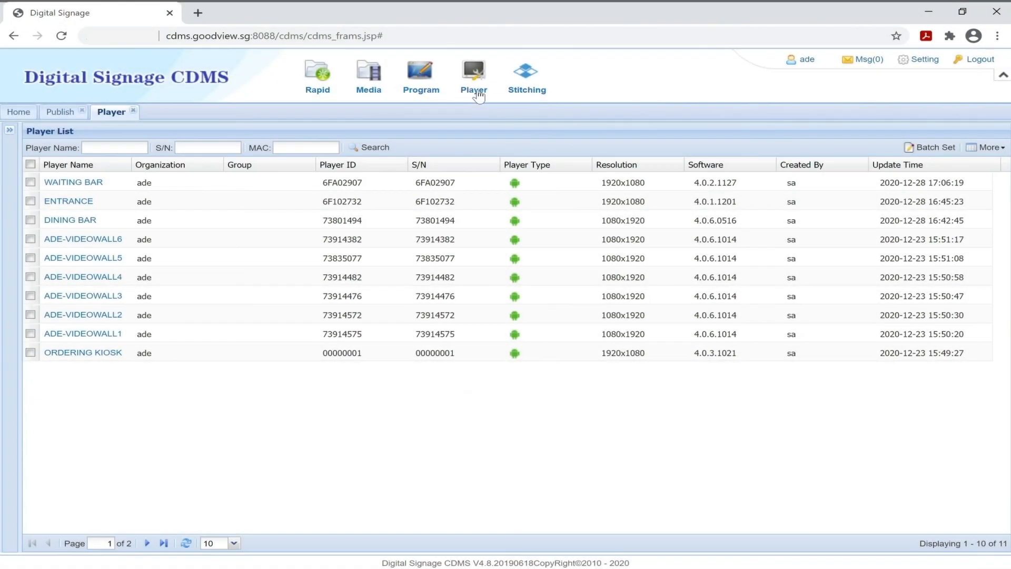
Open the player monitor, view the current schedule of the WAITING BAR player, and close it
{"action": "mouse_move", "coordinate": [473, 88]}
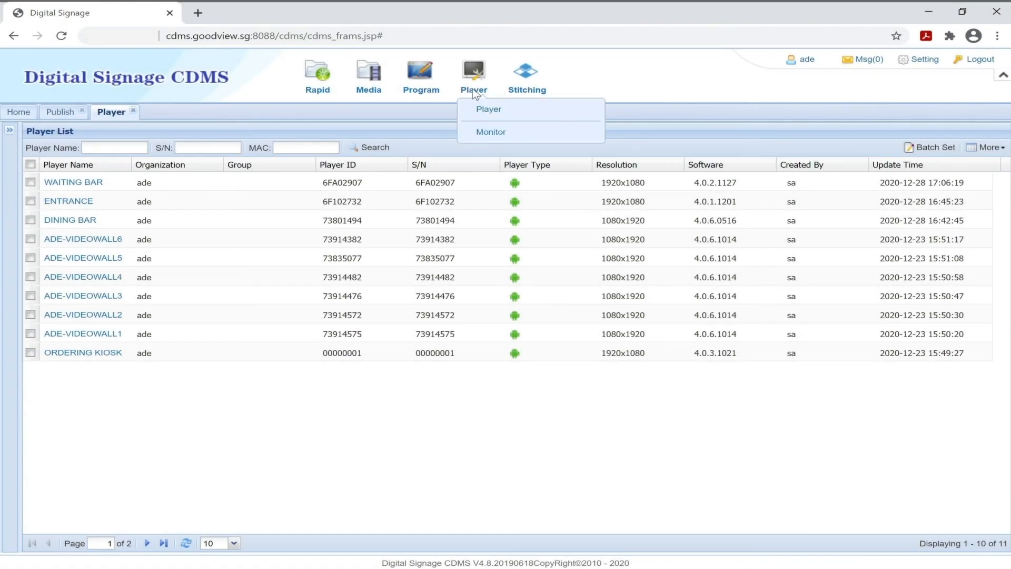
{"action": "left_click", "coordinate": [480, 133]}
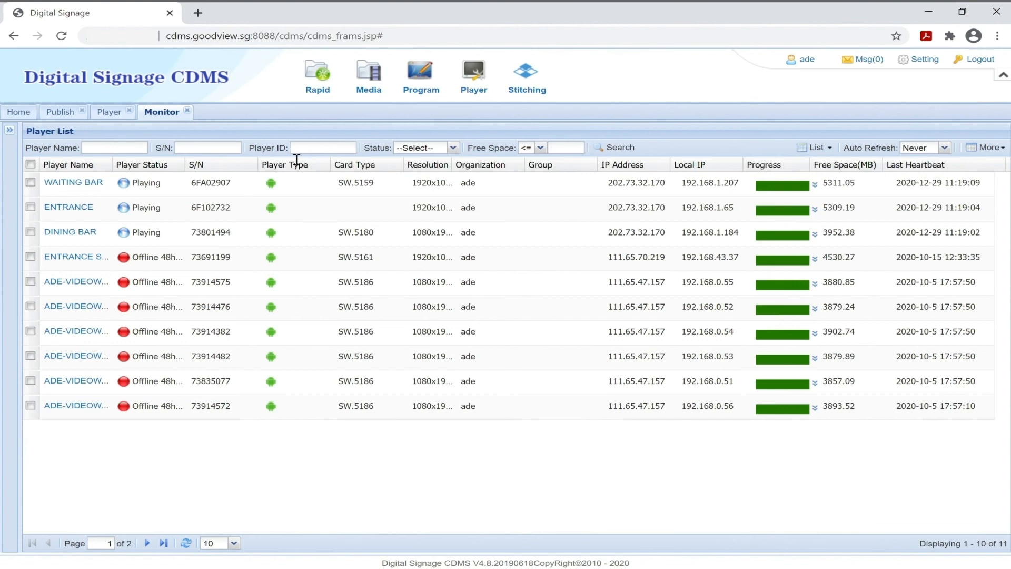
{"action": "right_click", "coordinate": [90, 186]}
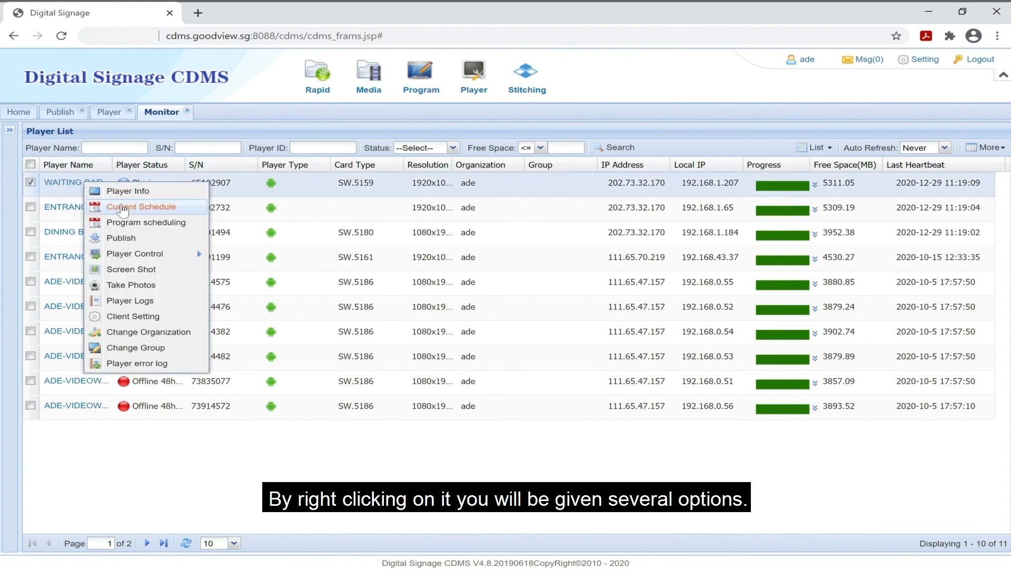
{"action": "left_click", "coordinate": [123, 209]}
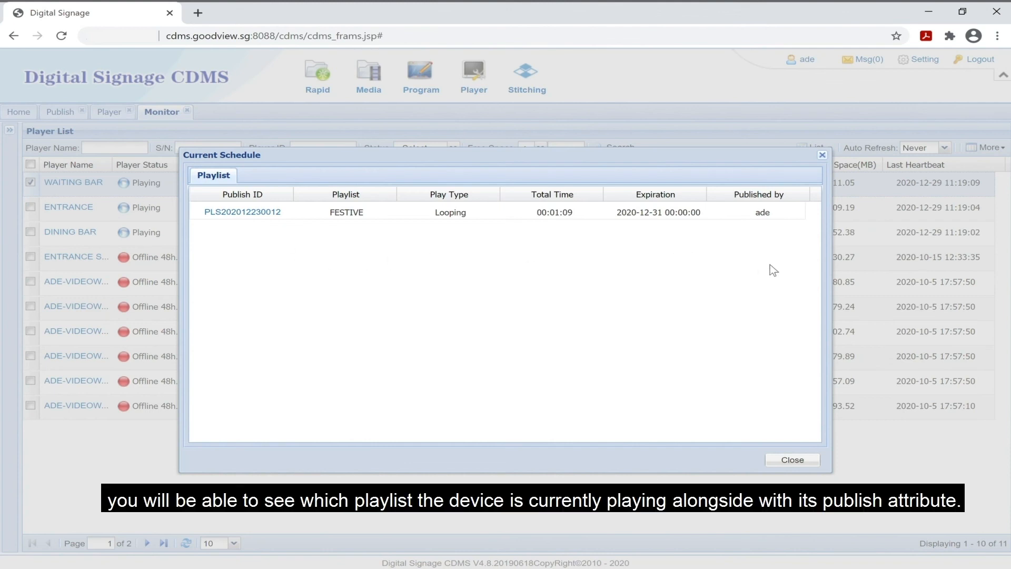
{"action": "left_click", "coordinate": [793, 466]}
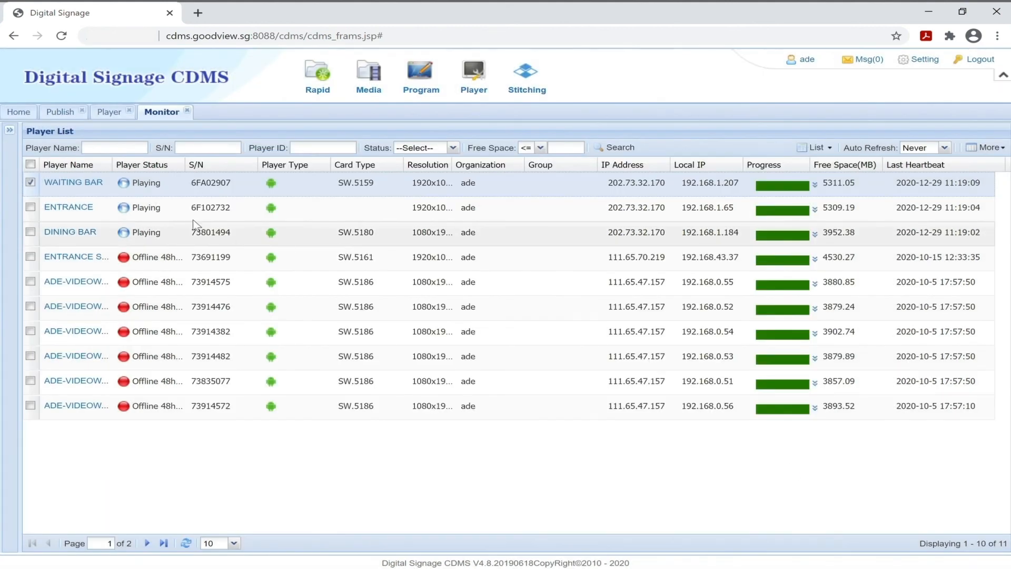
Capture a live screenshot of the WAITING BAR player remotely, confirm sending the command, and close the screenshot window
{"action": "right_click", "coordinate": [100, 187]}
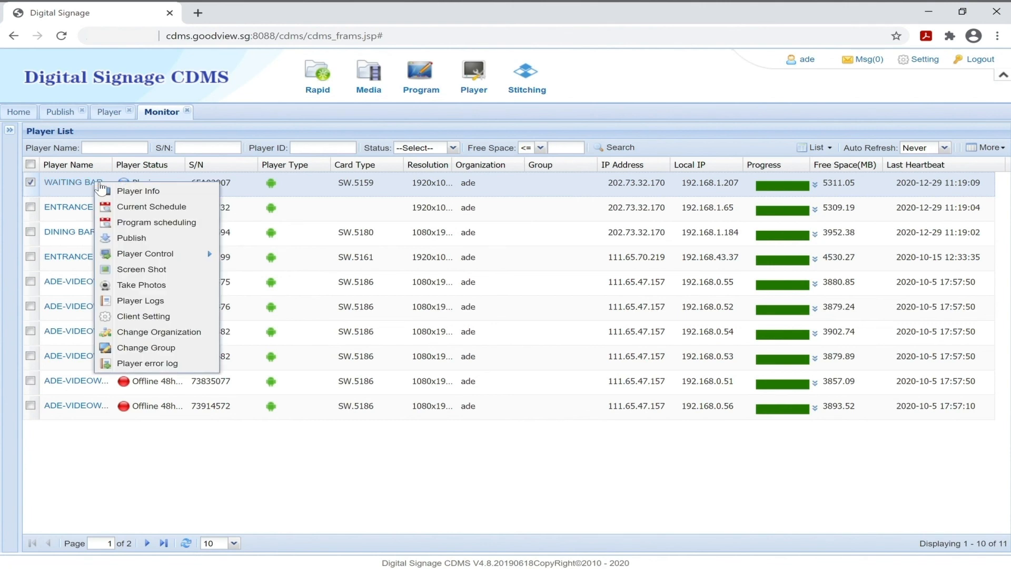
{"action": "mouse_move", "coordinate": [147, 261]}
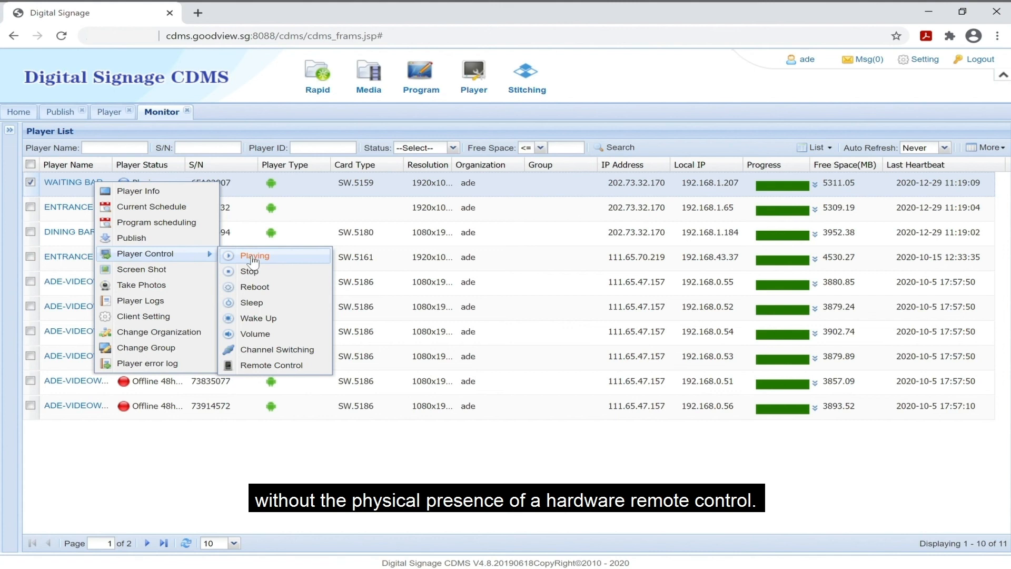
{"action": "left_click", "coordinate": [167, 270]}
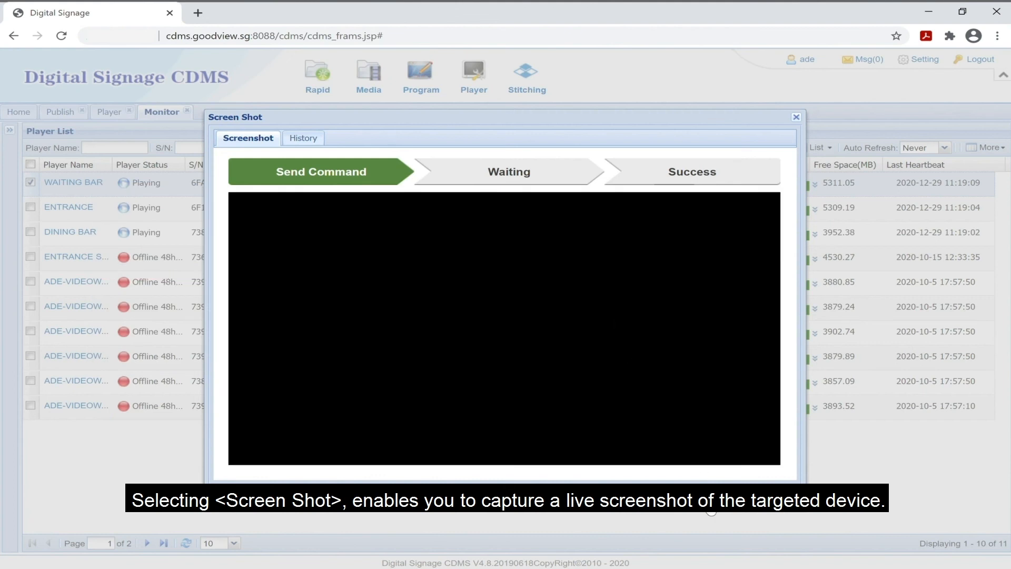
{"action": "left_click", "coordinate": [704, 501]}
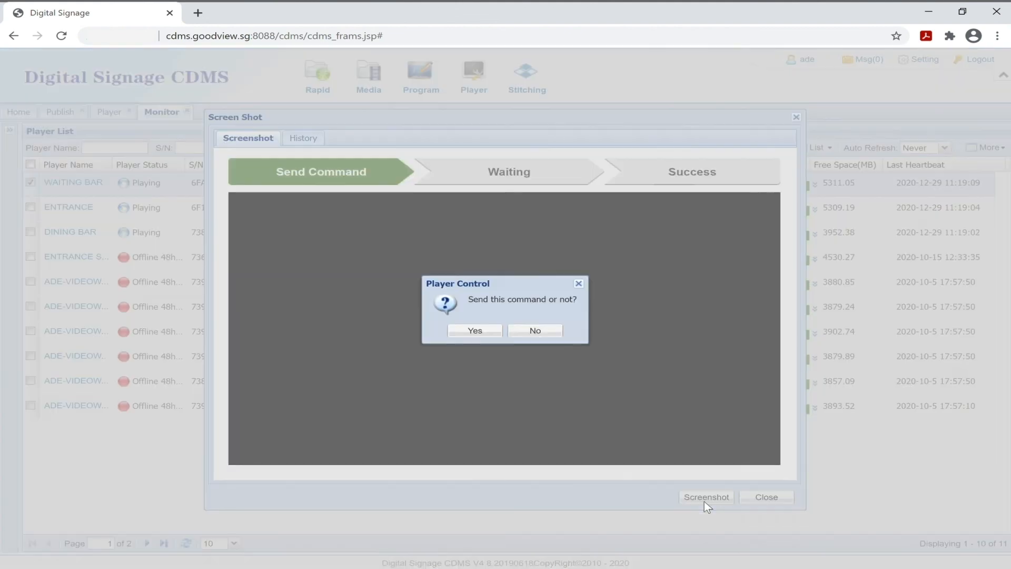
{"action": "left_click", "coordinate": [473, 333]}
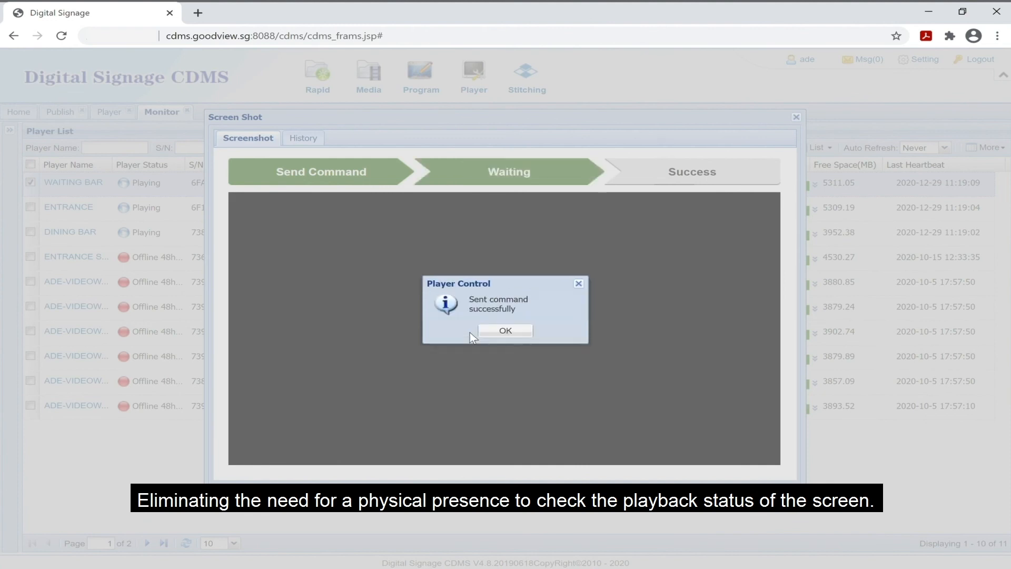
{"action": "left_click", "coordinate": [513, 331]}
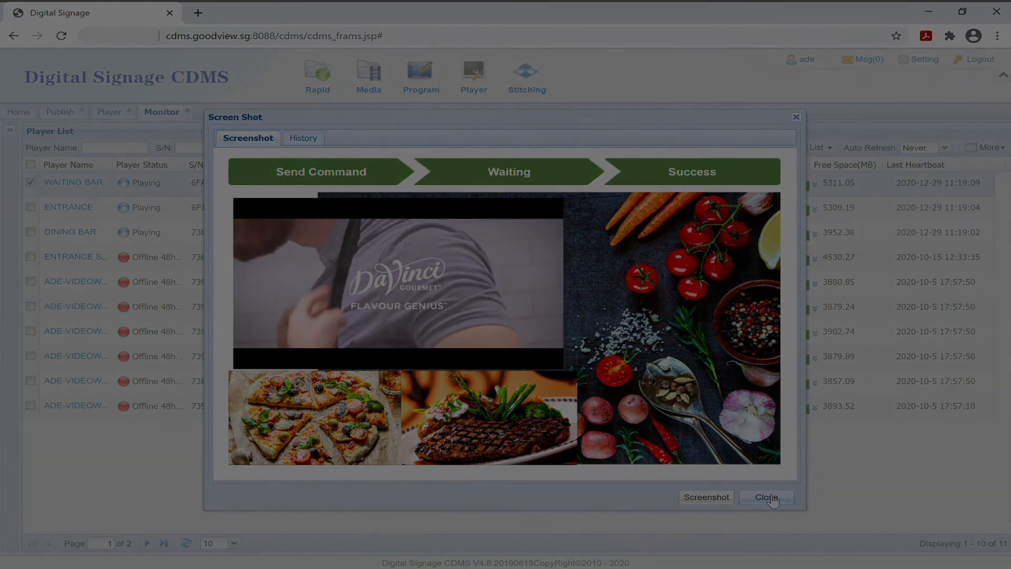
{"action": "left_click", "coordinate": [767, 497]}
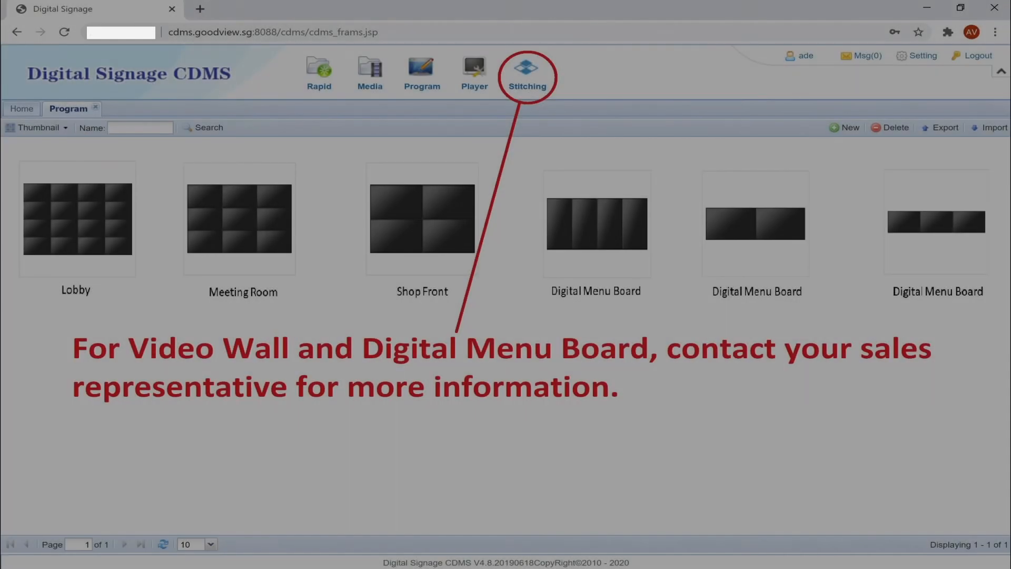